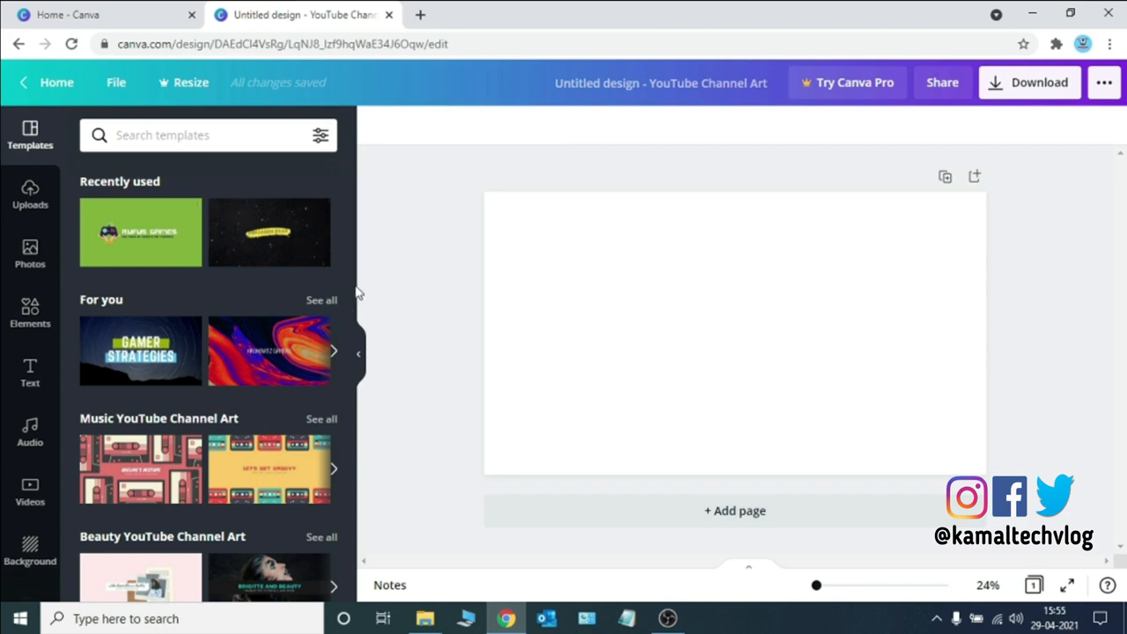
Apply the ocean-waves "Life on the Water" template to the blank YouTube channel art
left_click_drag(351, 297, 346, 467)
scroll(338, 488, "down", 2)
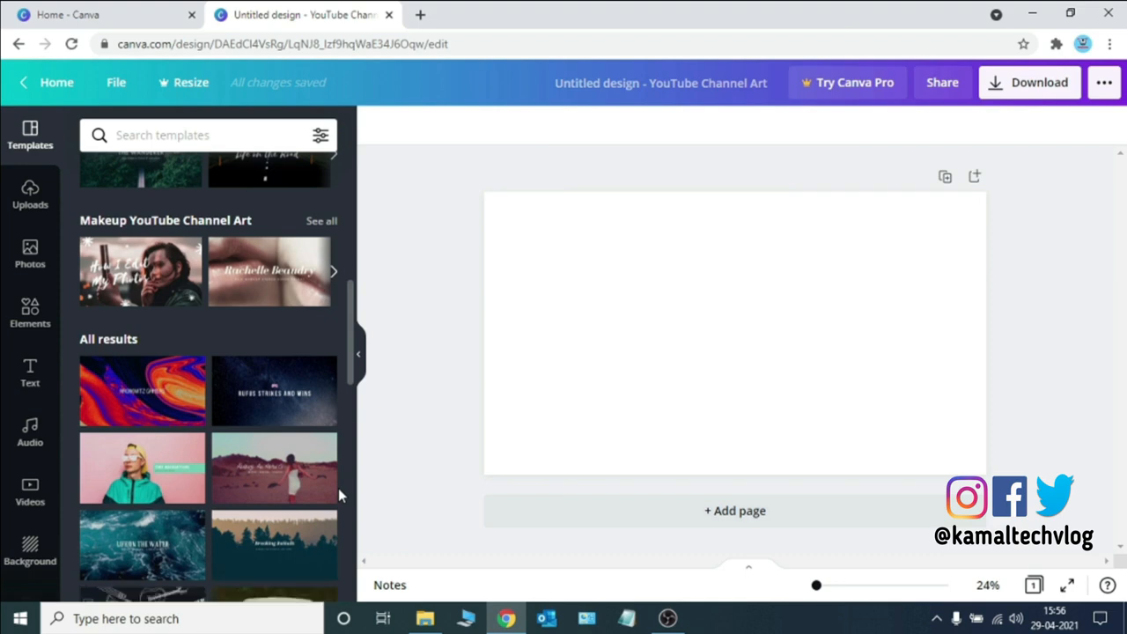
scroll(337, 493, "down", 1)
scroll(335, 507, "down", 1)
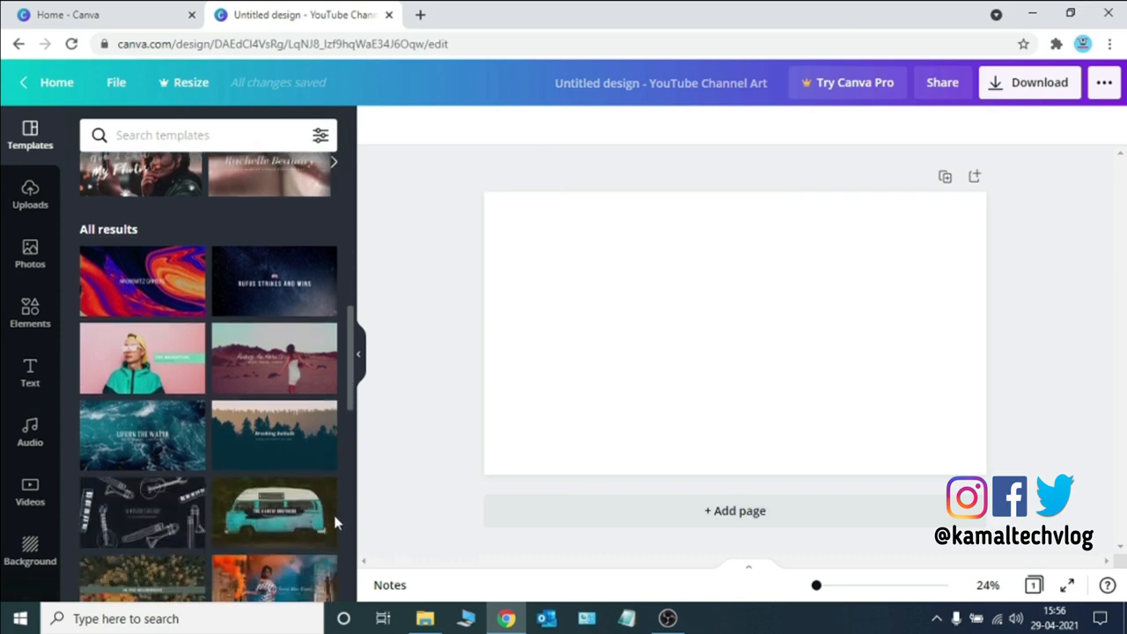
scroll(334, 533, "down", 1)
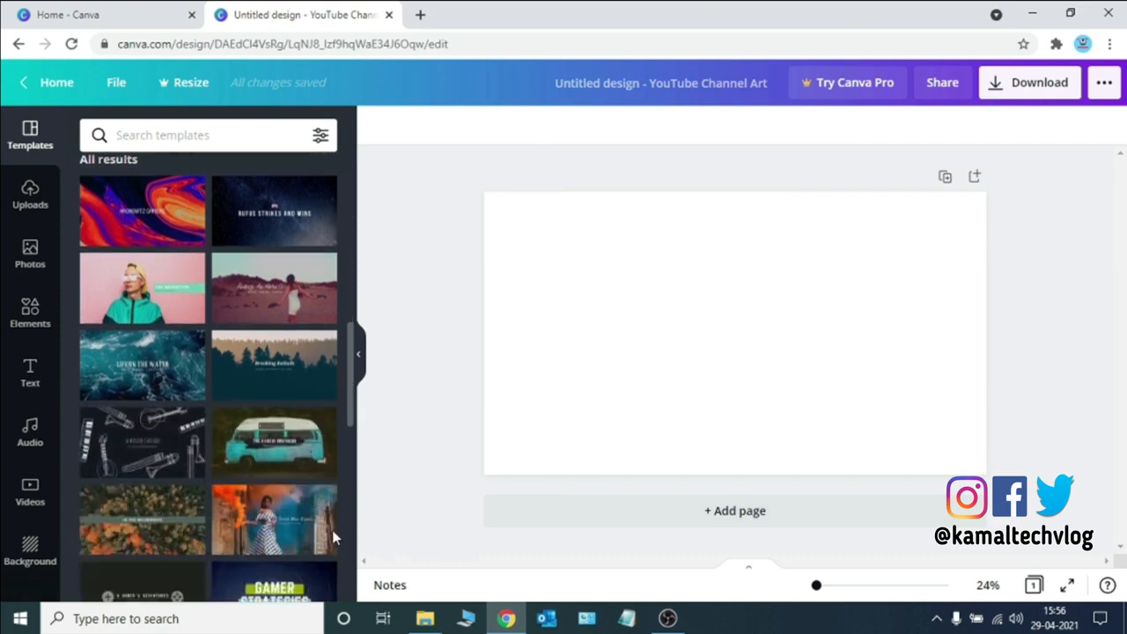
left_click(161, 377)
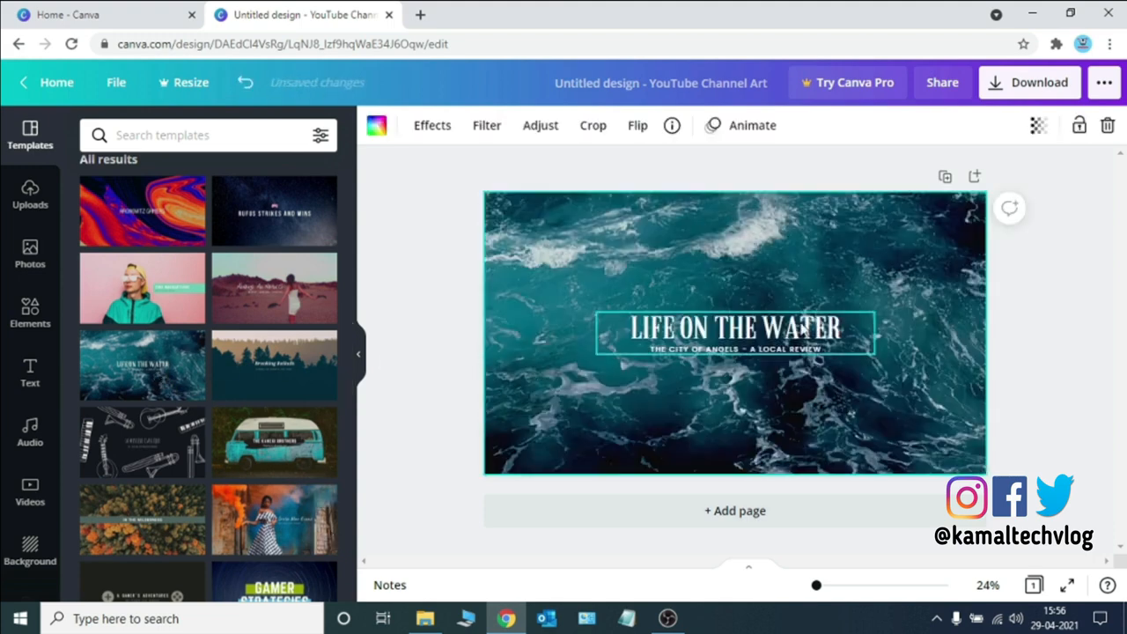
Replace the main title text with "KAMALTECHVLOG"
left_click(803, 327)
left_click(803, 328)
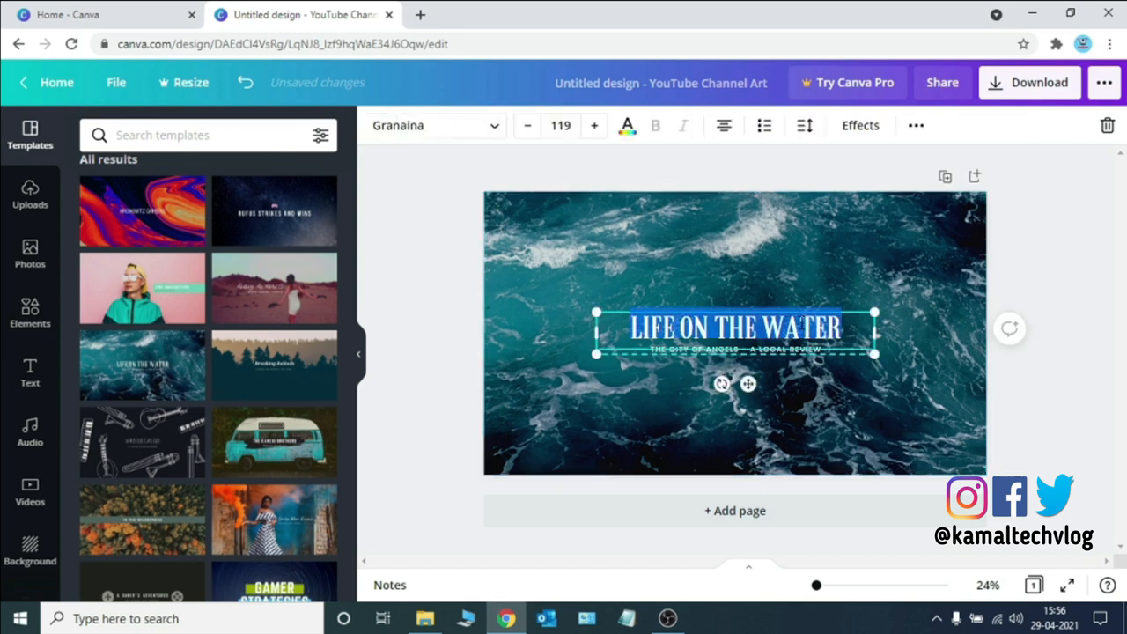
type("KAMALTE")
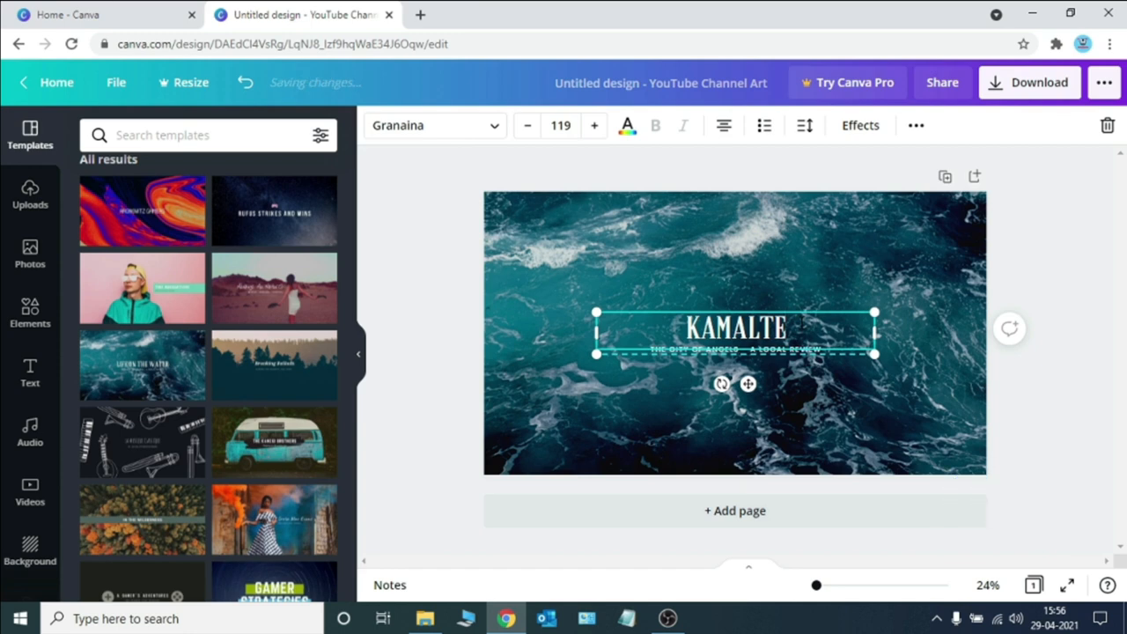
type("CHVLOG")
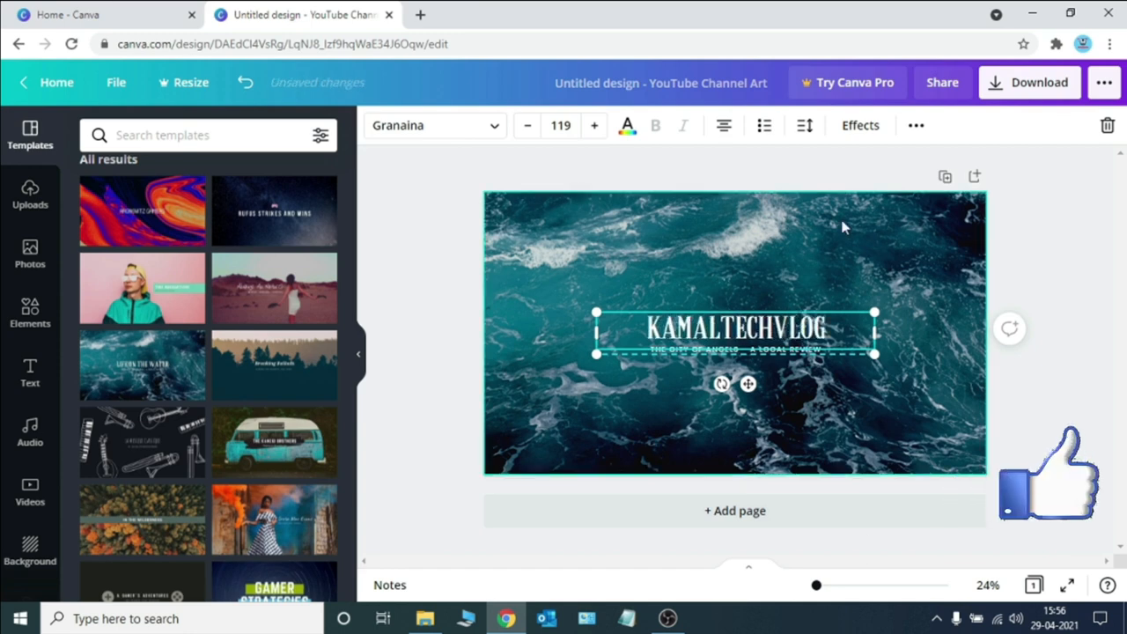
Replace the subtitle text with "UNBOXING REVIEWS, TUTORIALS"
left_click(765, 351)
left_click(765, 356)
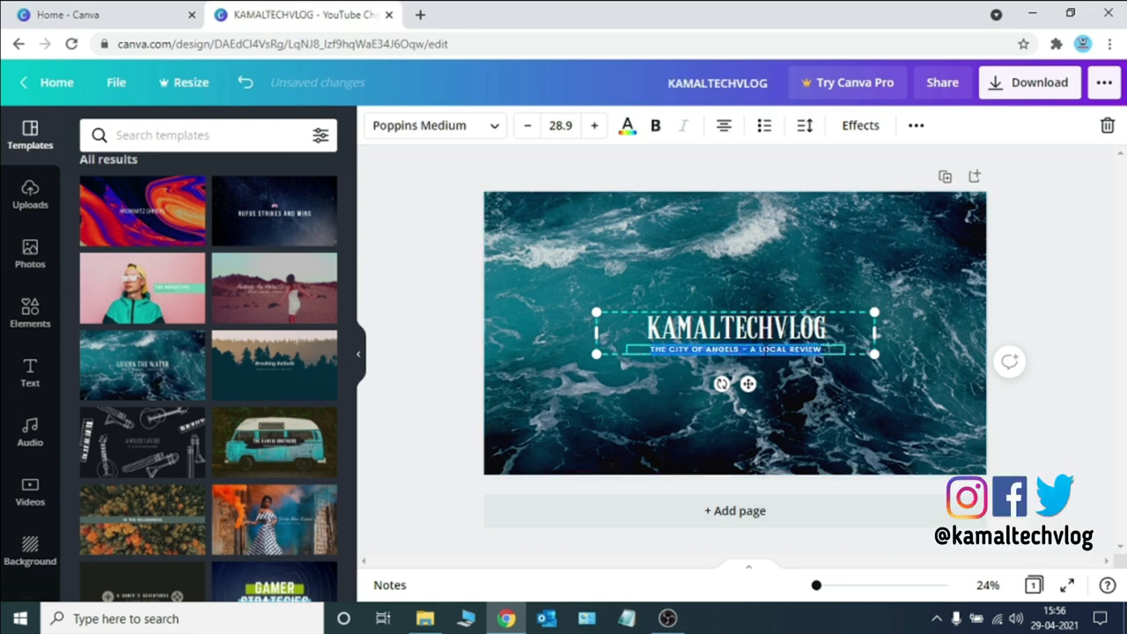
key("BackSpace")
type("UNB")
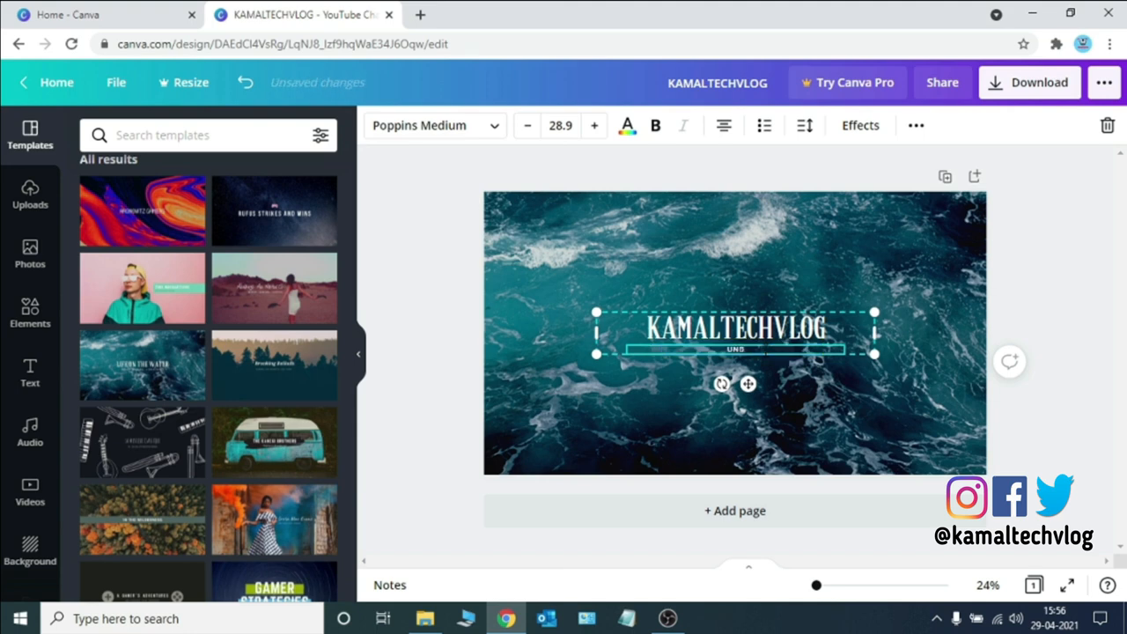
type("OXING REVIEWS, TUTORIALS")
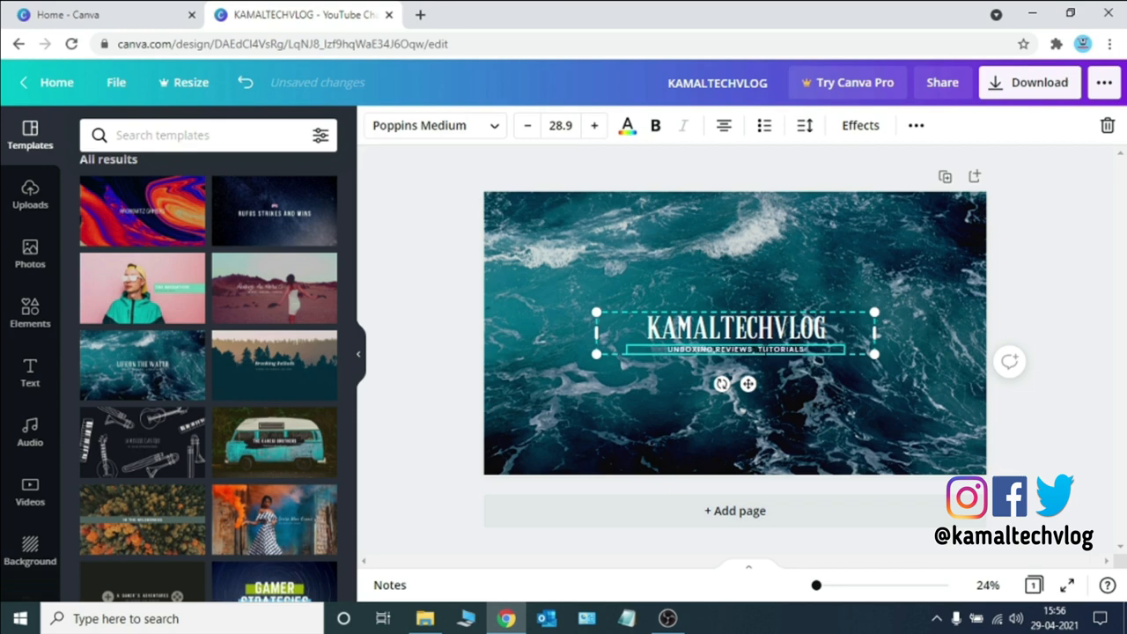
Delete the main title text and retype it in lowercase as "kamaltechvlog"
left_click(820, 333)
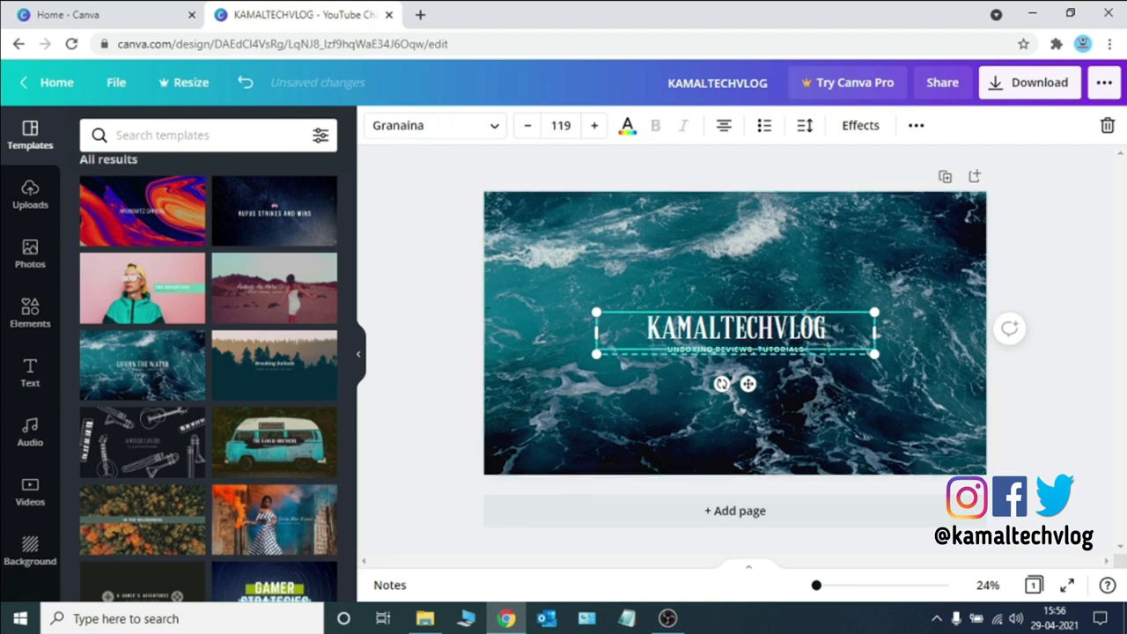
key("BackSpace")
key("BackSpace")
key("BackSpace")
key("BackSpace")
key("BackSpace")
key("BackSpace")
key("BackSpace")
key("BackSpace")
key("BackSpace")
key("BackSpace")
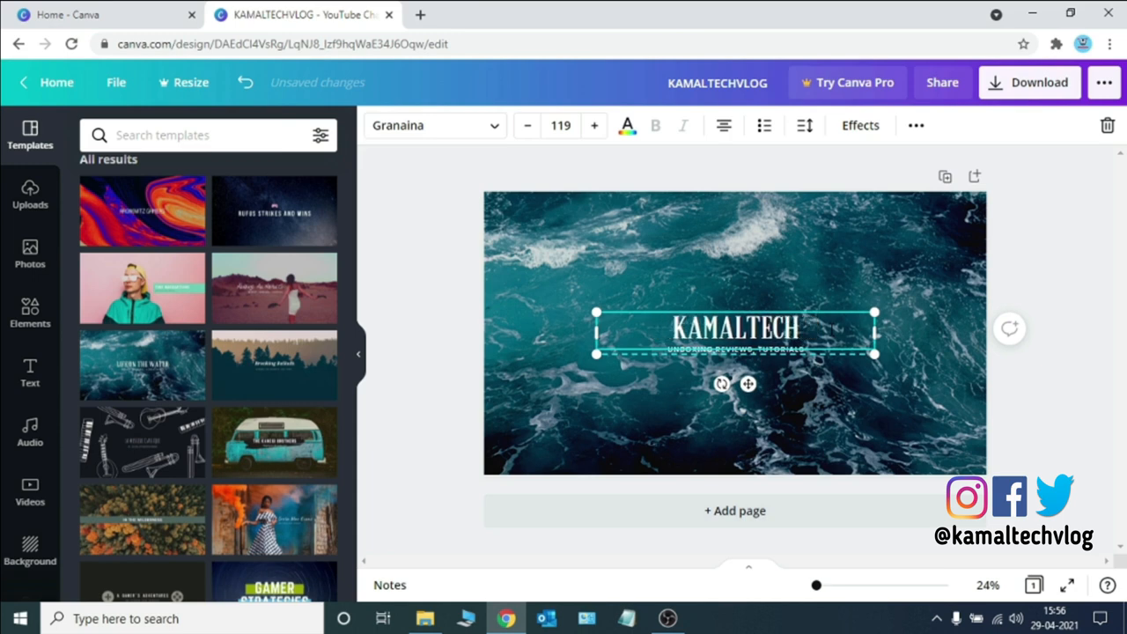
key("BackSpace")
key("BackSpace")
key("BackSpace")
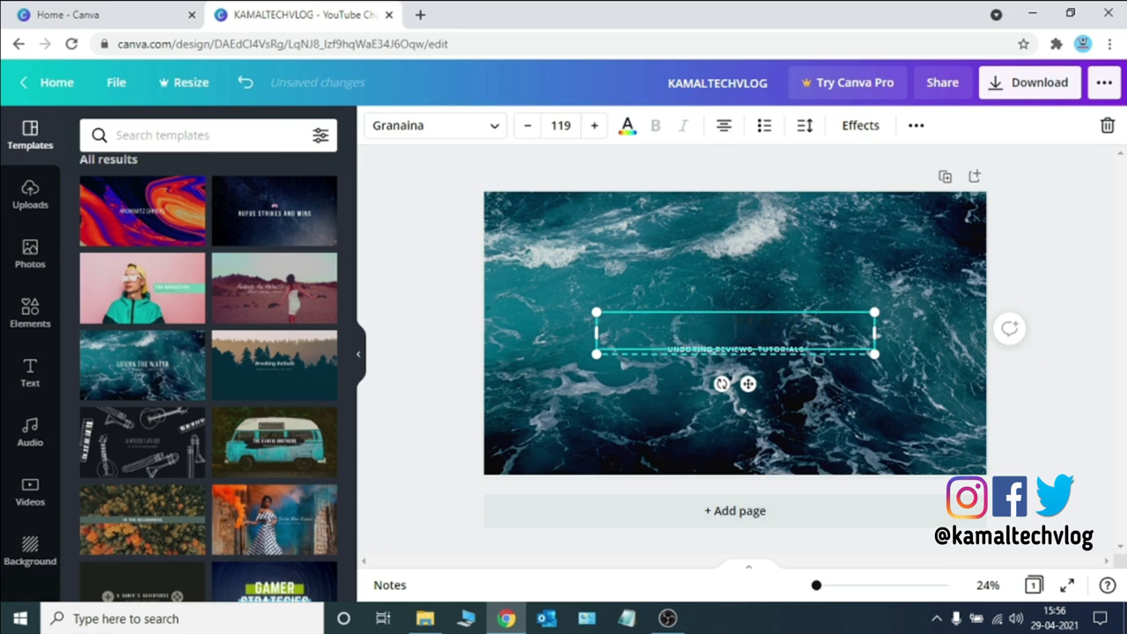
type("kamal")
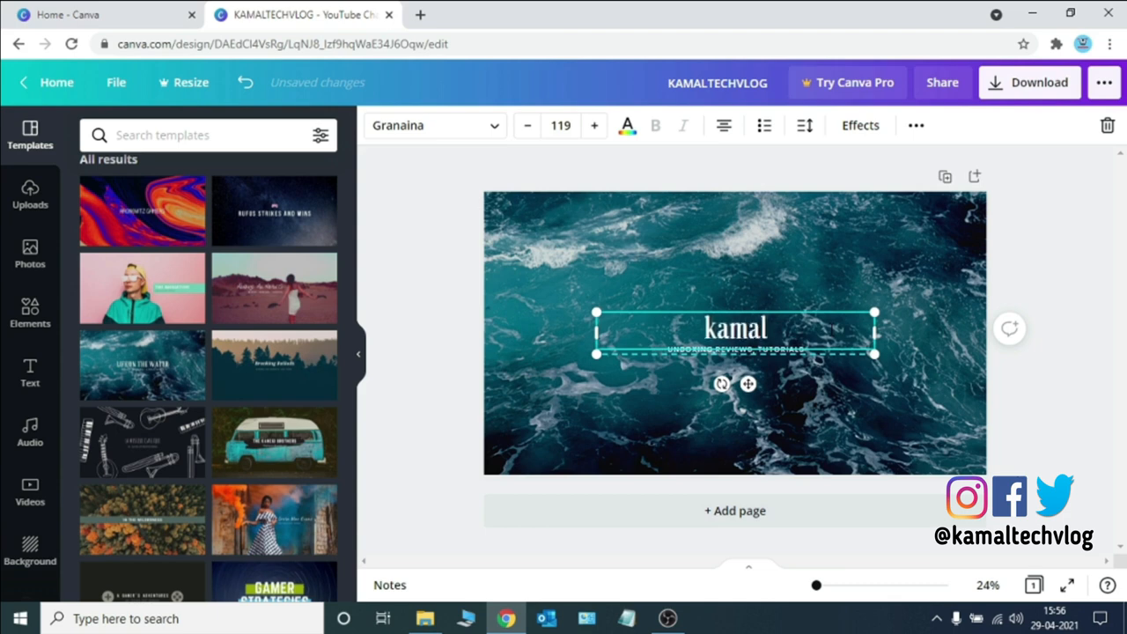
type("tec")
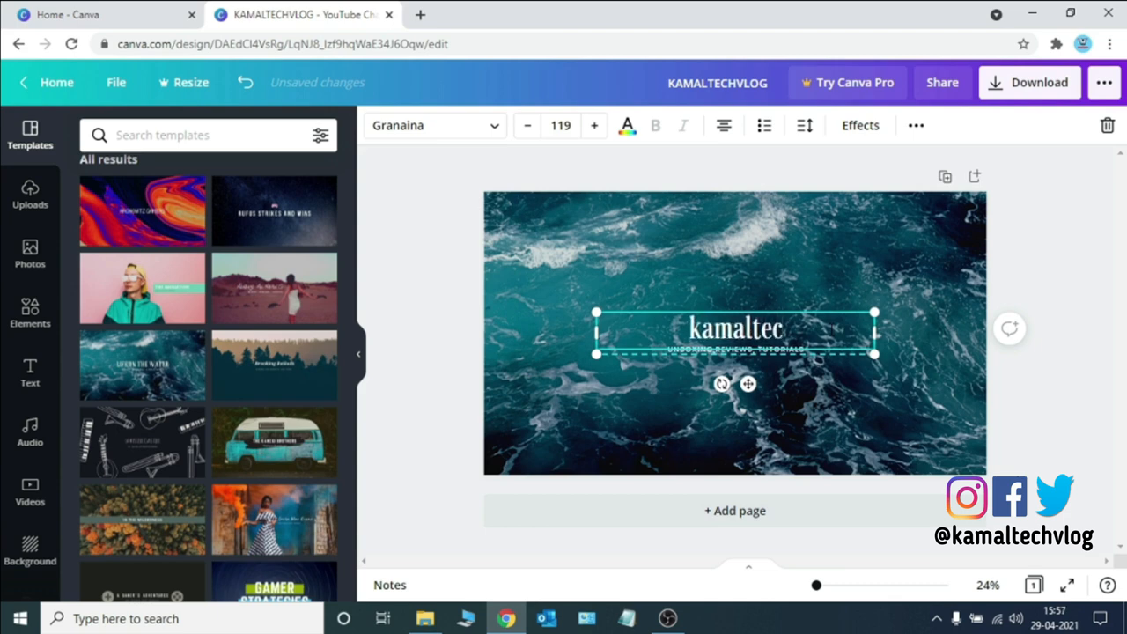
type("hvlog")
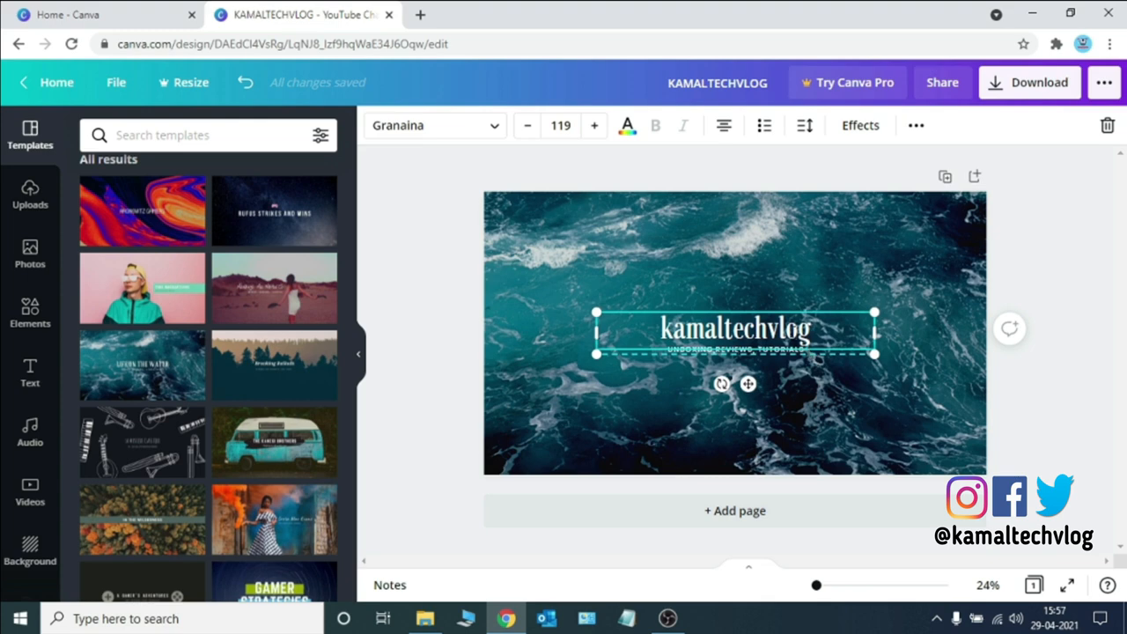
Increase the subtitle's font size to 43.9
left_click(784, 352)
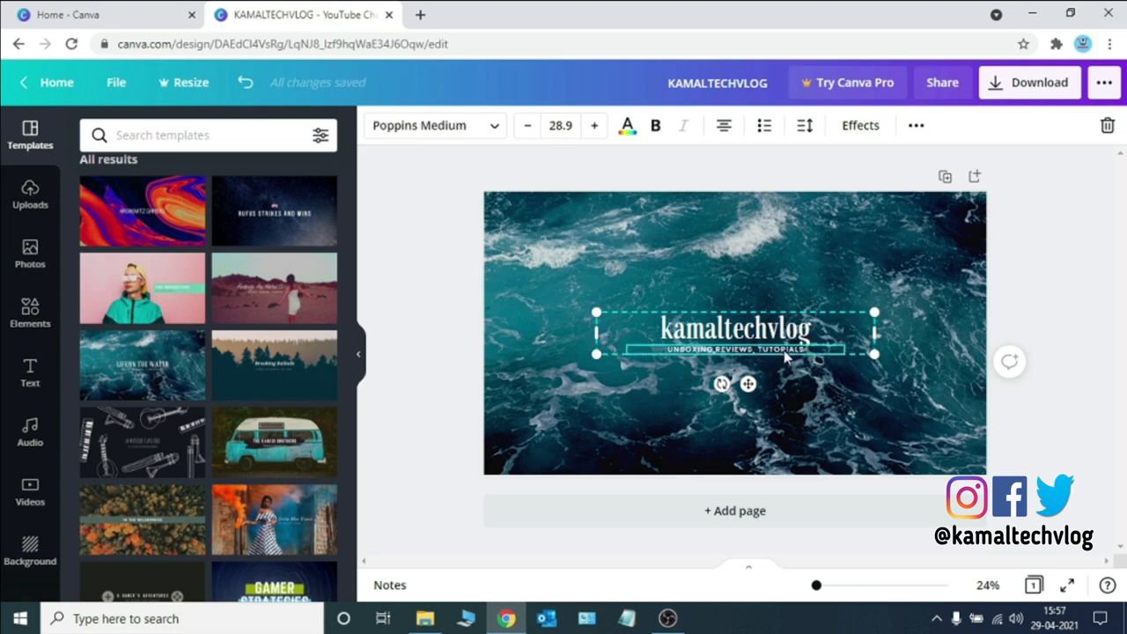
left_click(595, 128)
left_click(596, 128)
left_click(596, 128)
left_click(595, 128)
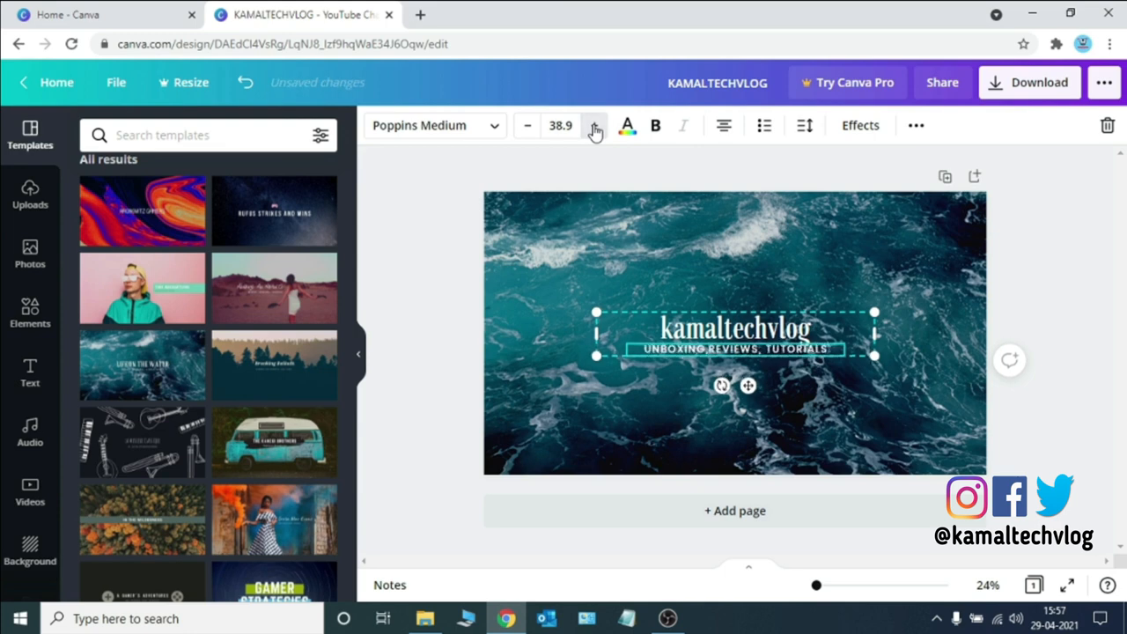
left_click(595, 128)
left_click(596, 128)
left_click(595, 128)
left_click(595, 128)
left_click(595, 128)
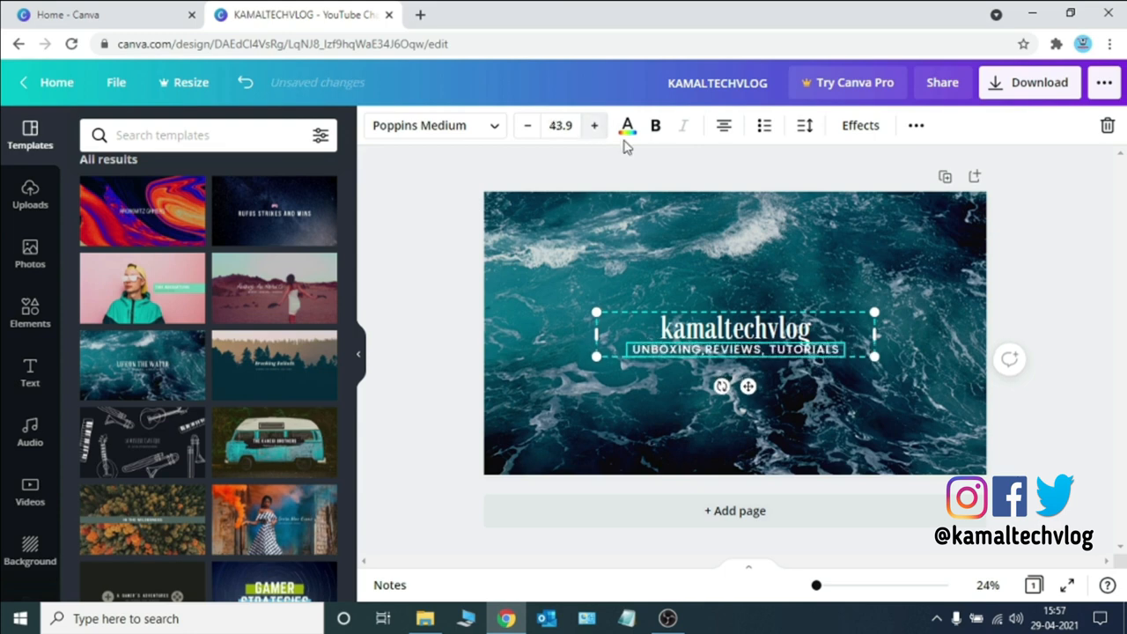
left_click(817, 334)
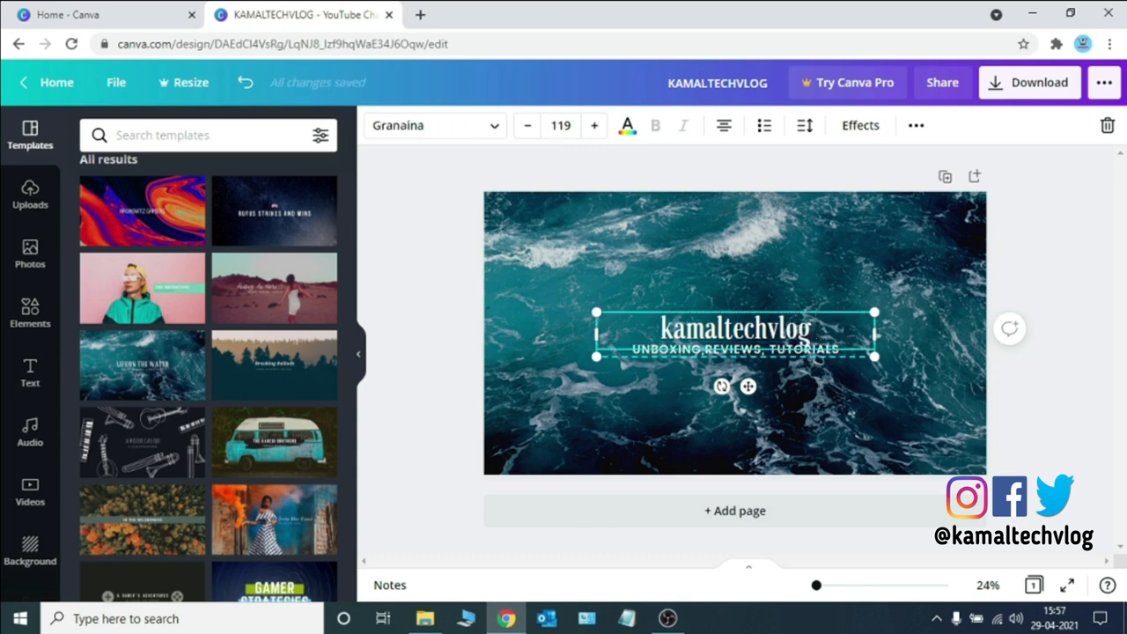
key("Return")
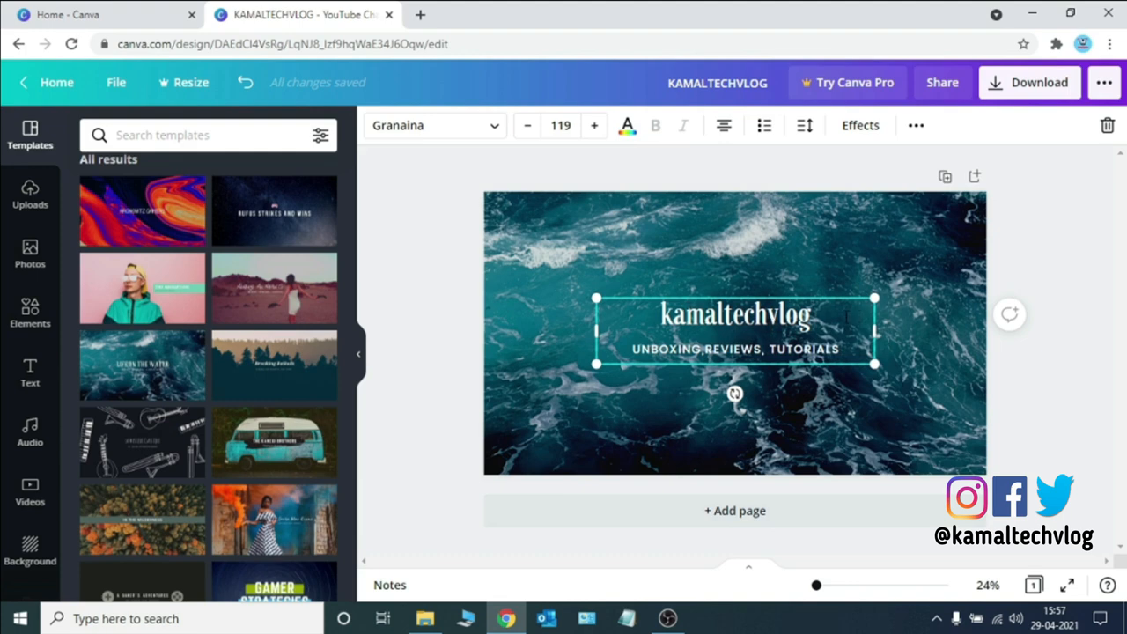
key("BackSpace")
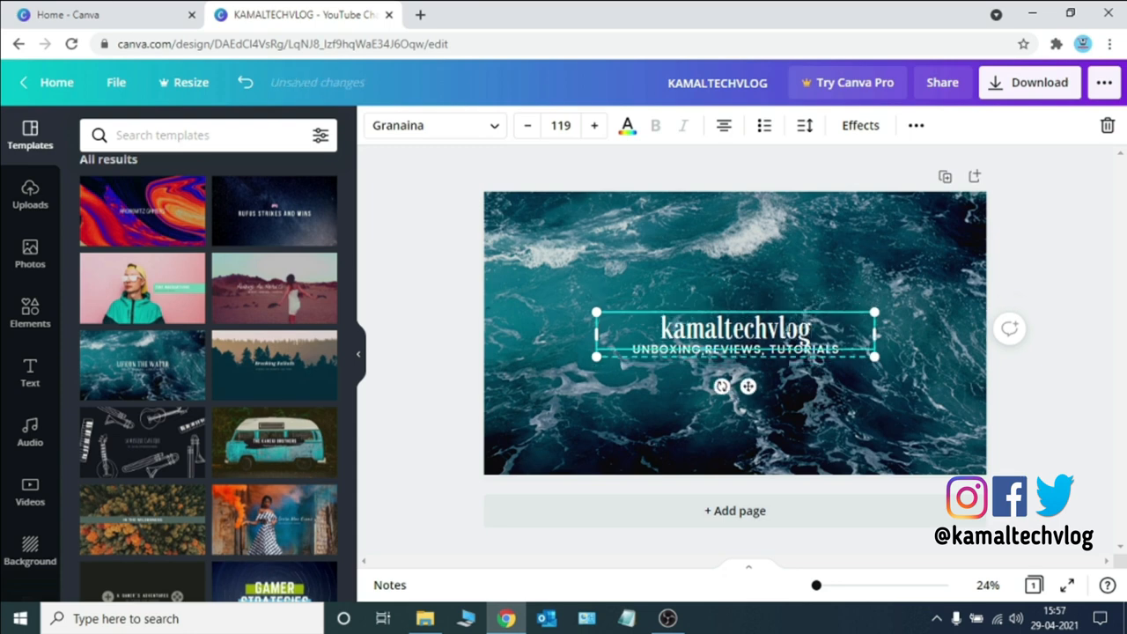
left_click(642, 253)
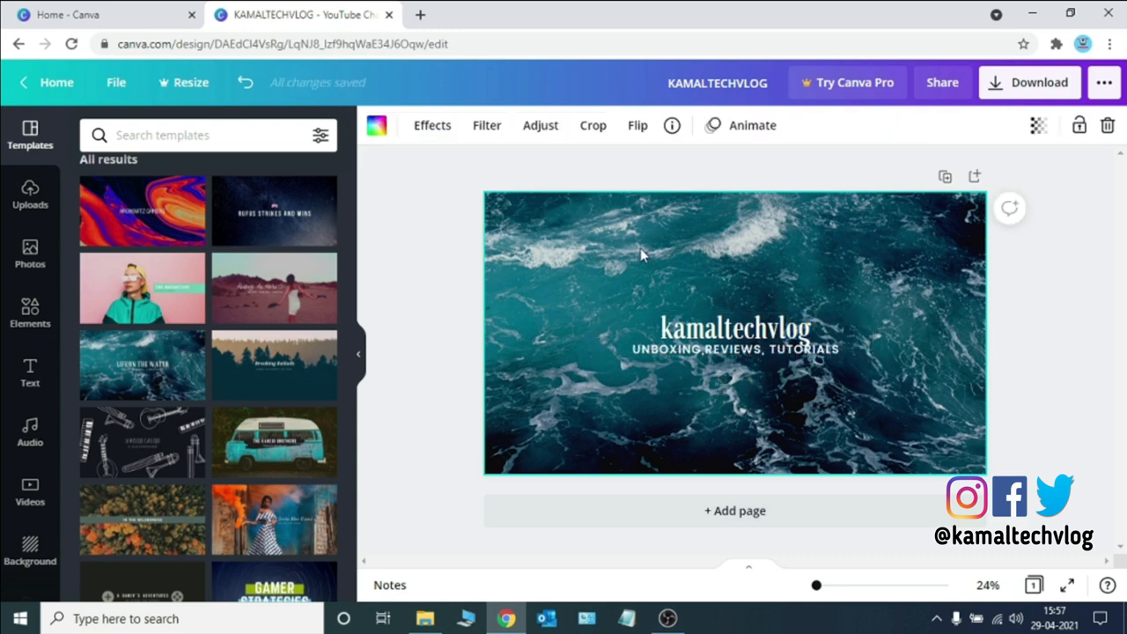
Move the title and subtitle group upward toward the top of the banner
left_click(694, 349)
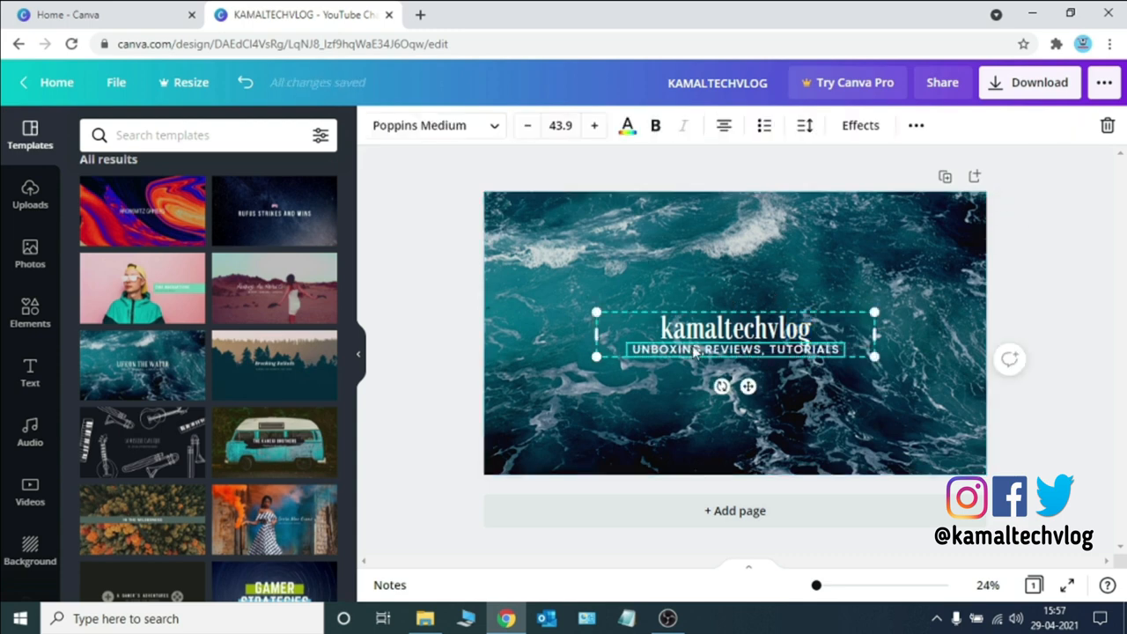
left_click_drag(694, 350, 694, 285)
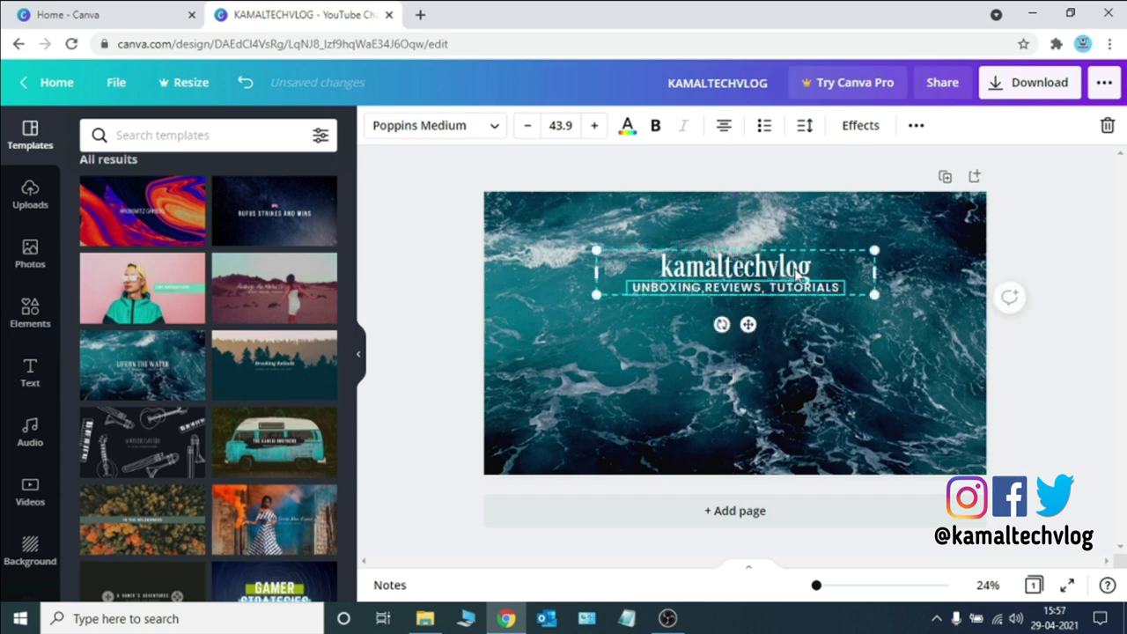
Add a line break after the title to space it further from the subtitle, then deselect
double_click(831, 268)
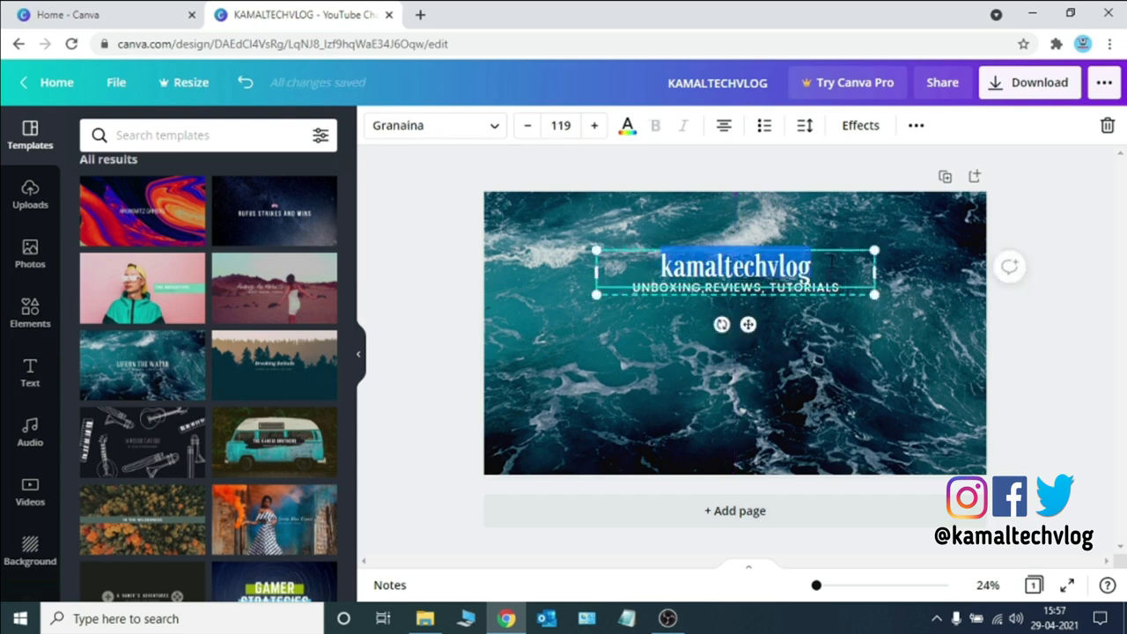
left_click(832, 264)
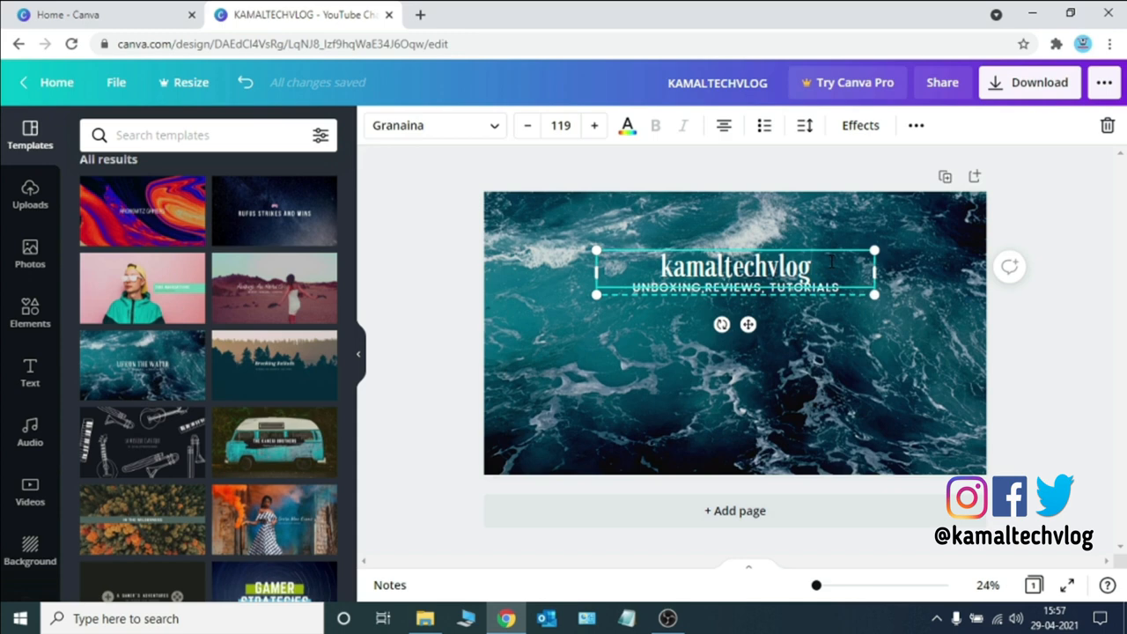
key("Return")
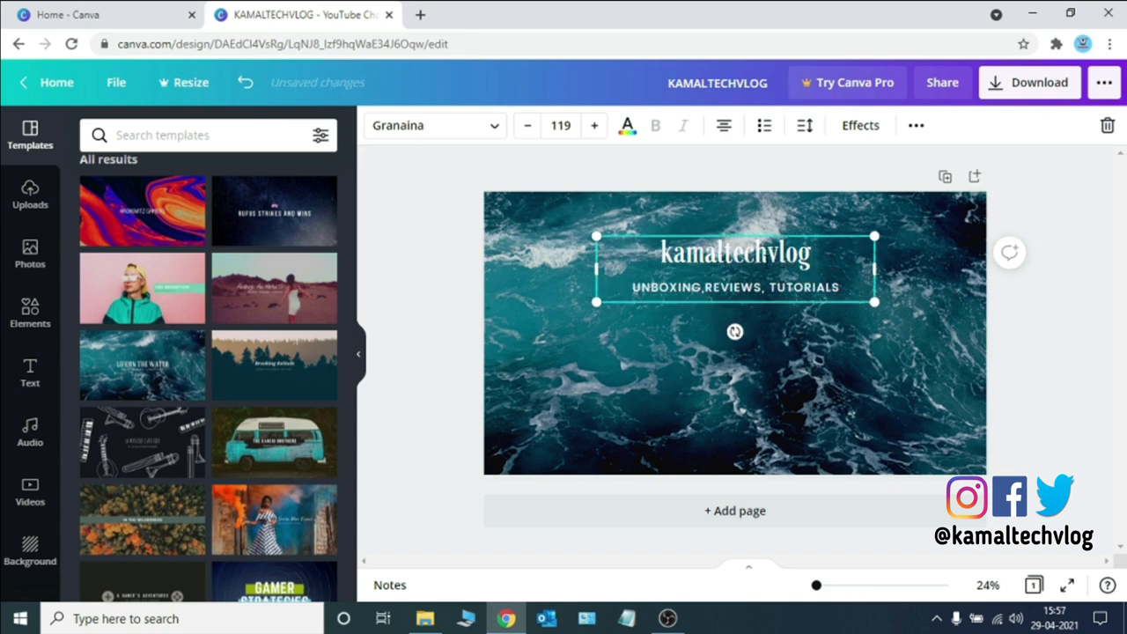
left_click(540, 342)
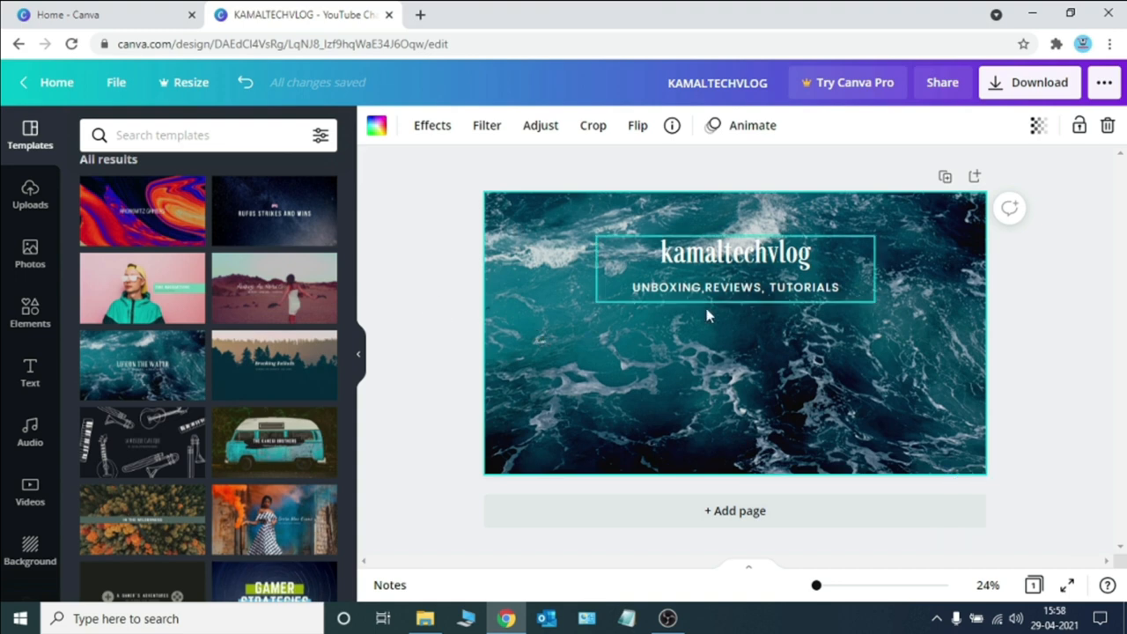
Insert the round kamaltechvlog logo from uploads and shrink it to a small badge below the subtitle
left_click(41, 196)
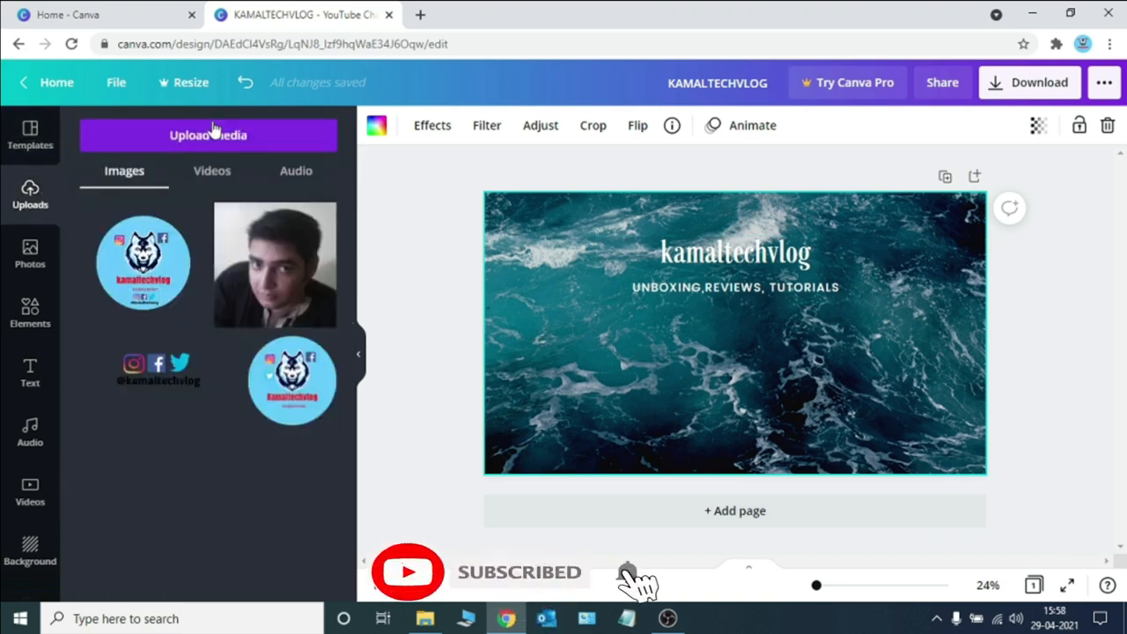
left_click(143, 284)
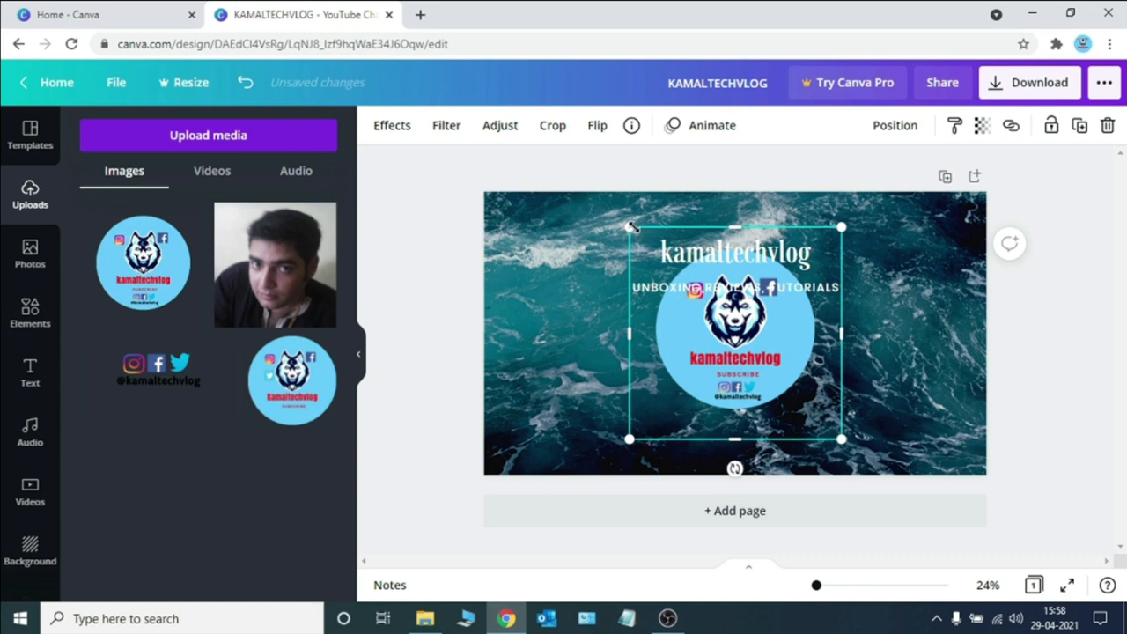
left_click_drag(631, 227, 663, 260)
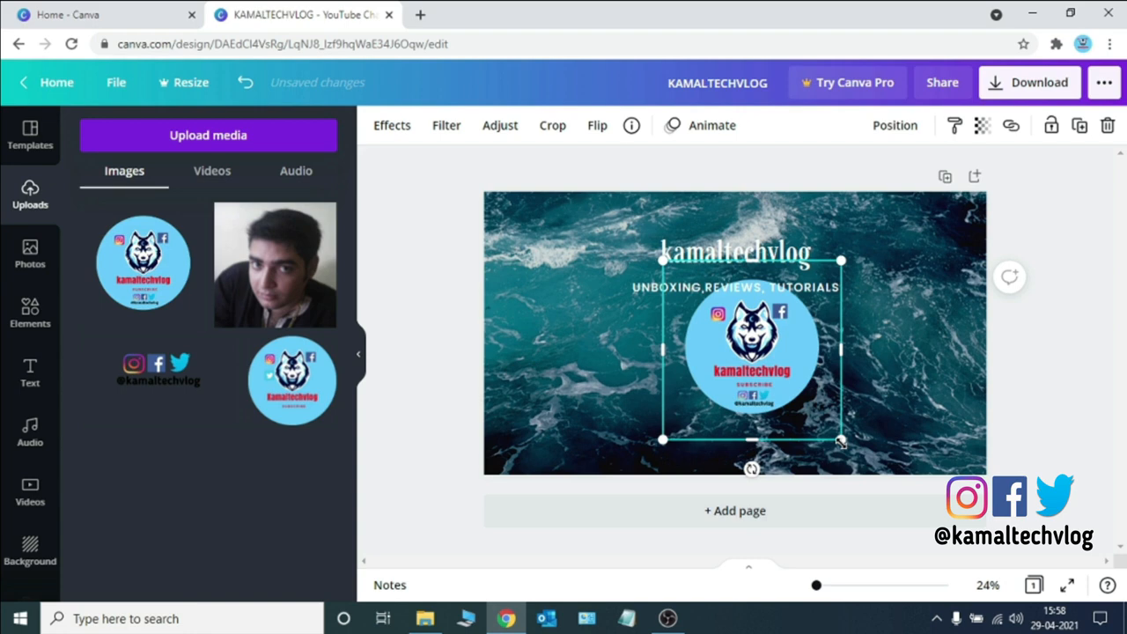
left_click_drag(841, 441, 793, 355)
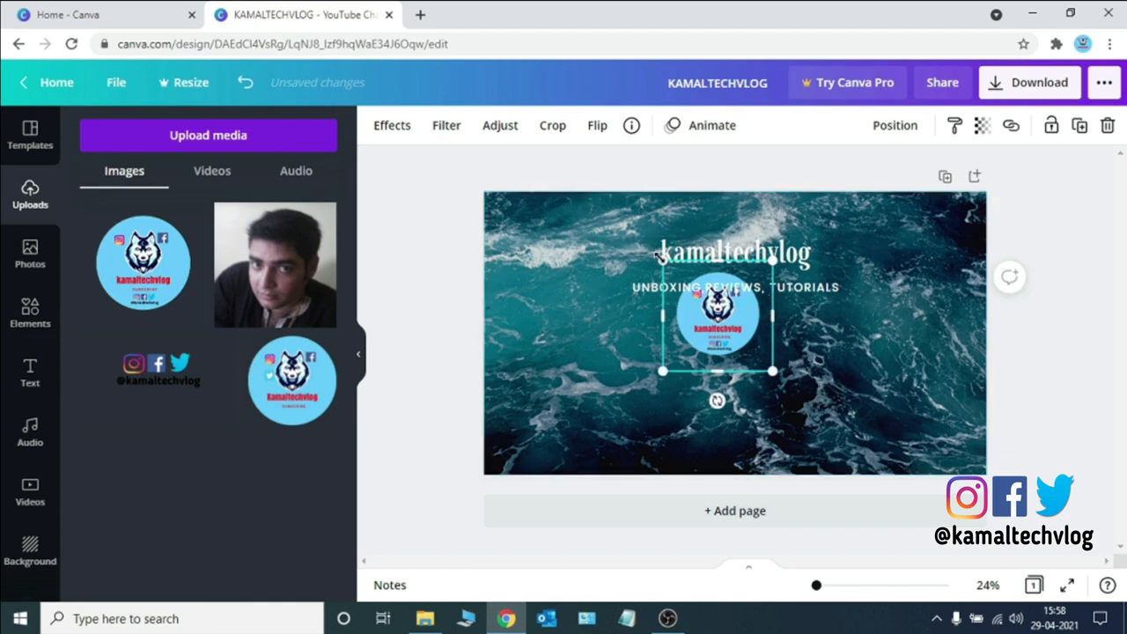
left_click_drag(662, 260, 699, 281)
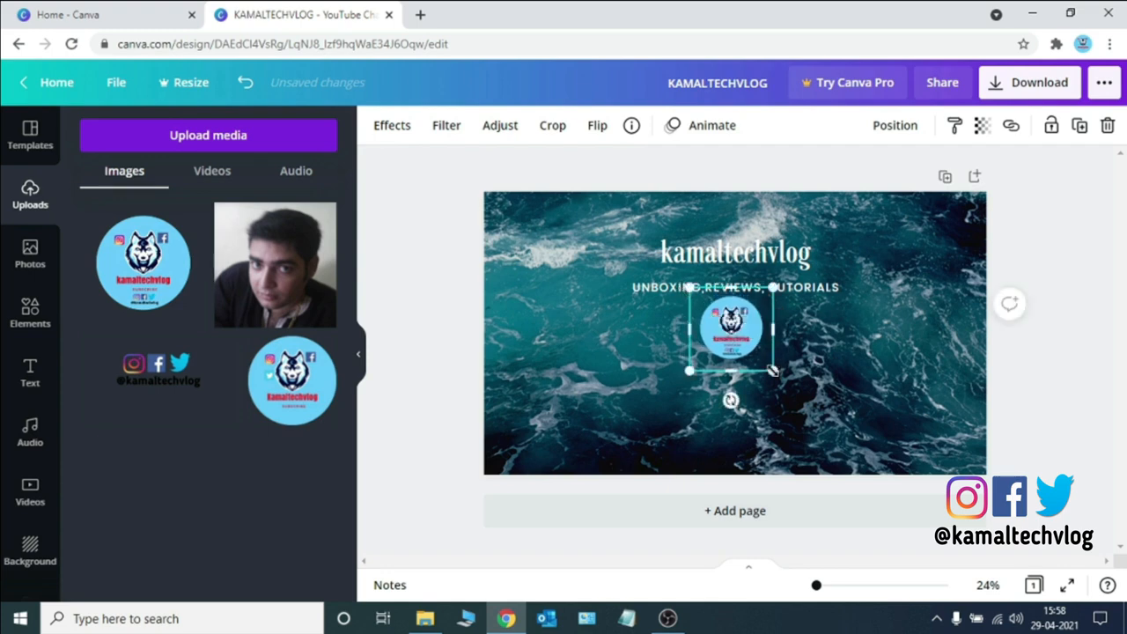
mouse_move(772, 371)
left_mouse_down()
mouse_move(762, 360)
mouse_move(771, 357)
left_mouse_up()
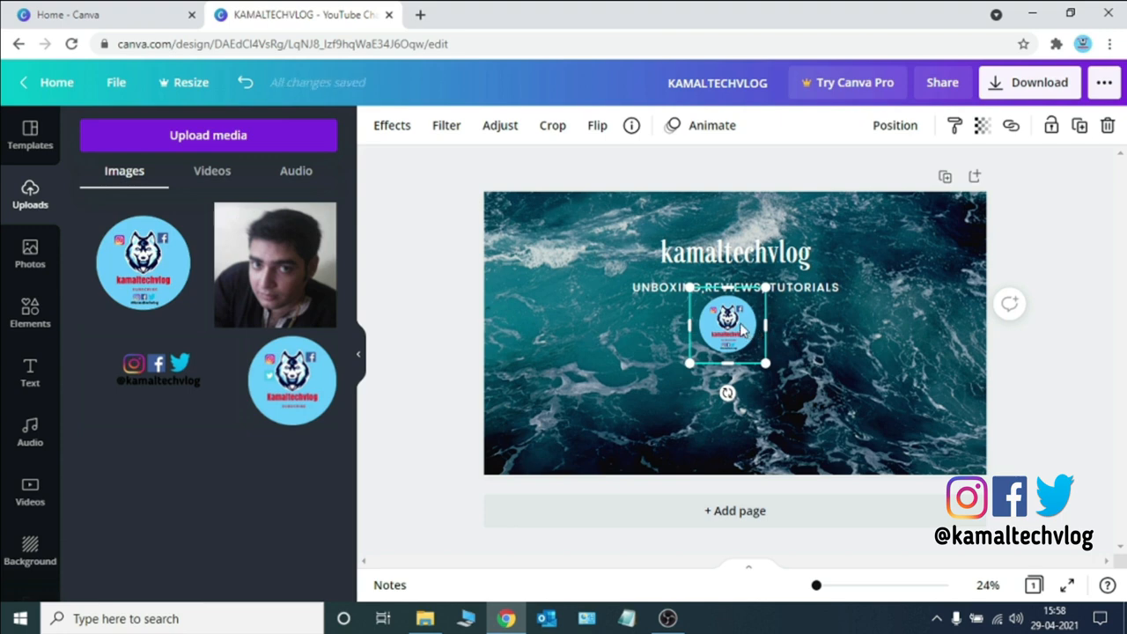
Nudge the logo up and shrink it slightly so it sits just below the subtitle
left_click_drag(743, 328, 751, 319)
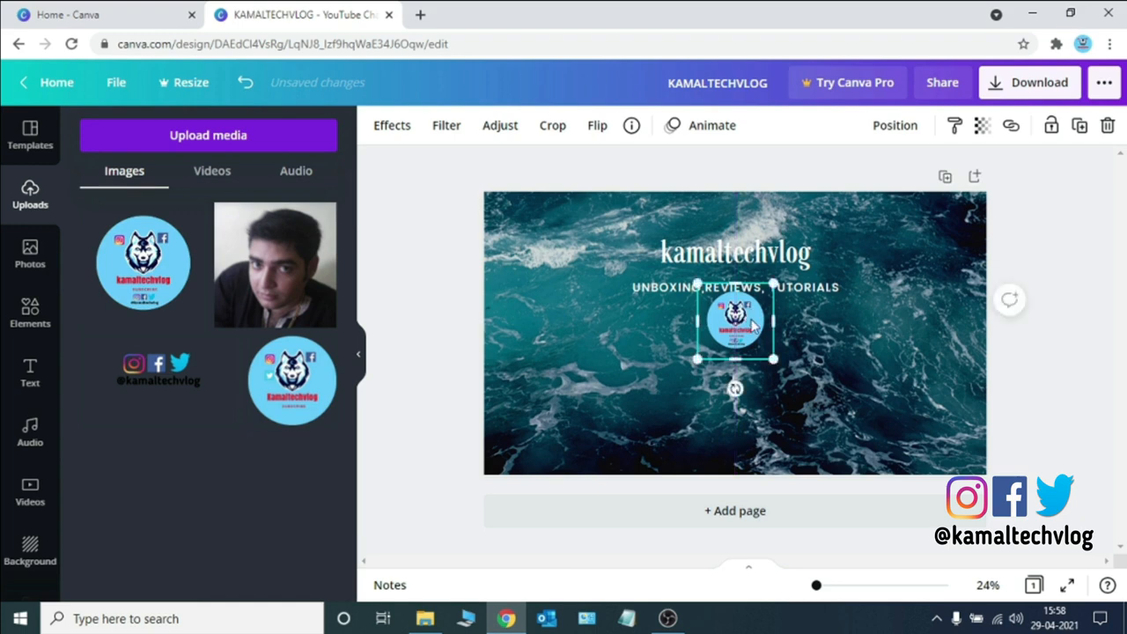
left_click(804, 337)
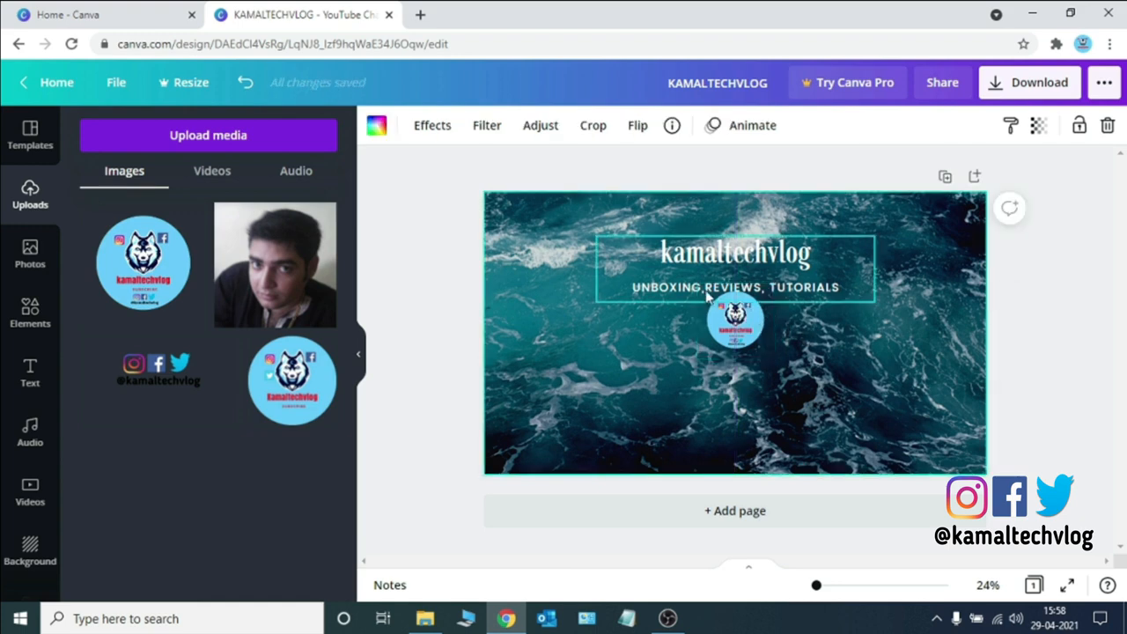
left_click(751, 330)
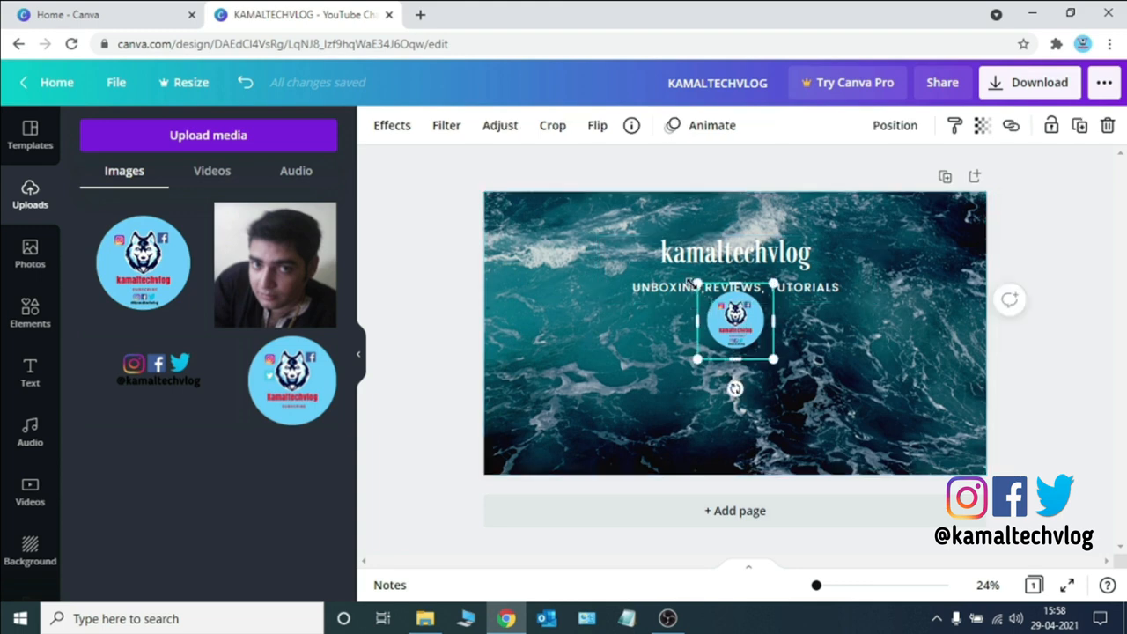
left_click_drag(696, 282, 690, 307)
left_click(875, 320)
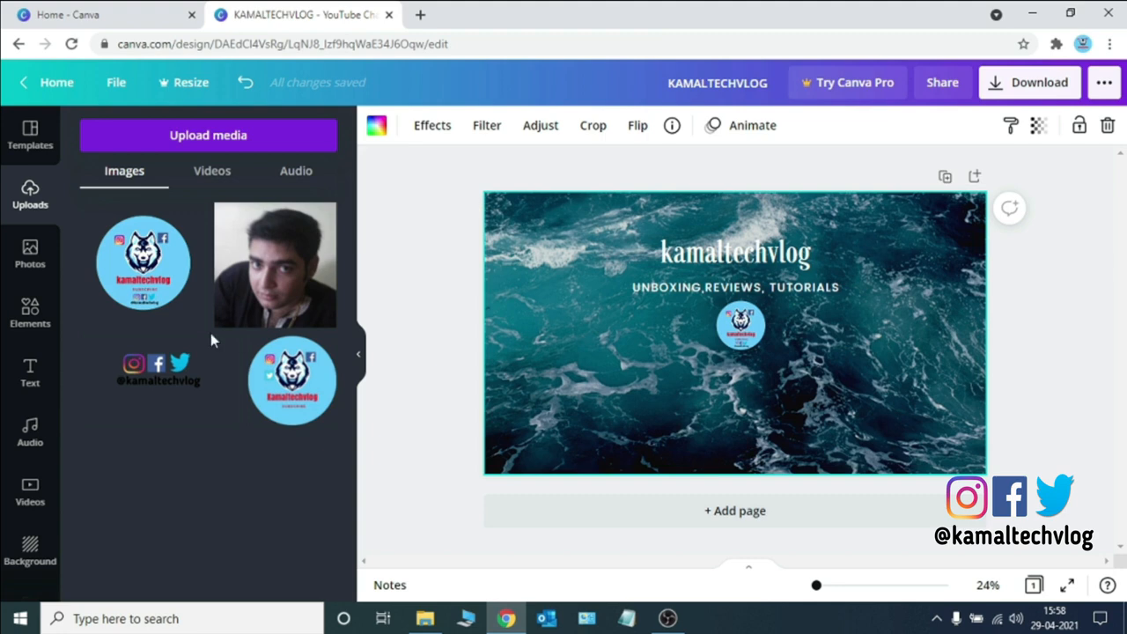
Insert the social media icons image, resize and place it beside the logo, then delete it
left_click(180, 368)
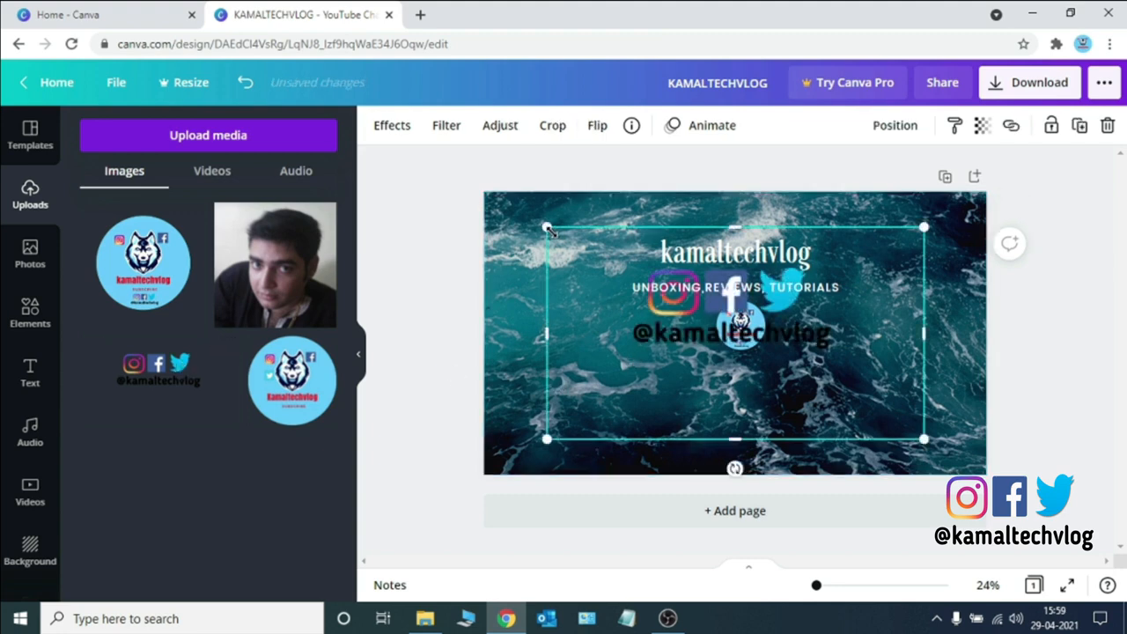
left_click_drag(547, 227, 596, 244)
left_click_drag(681, 237, 739, 314)
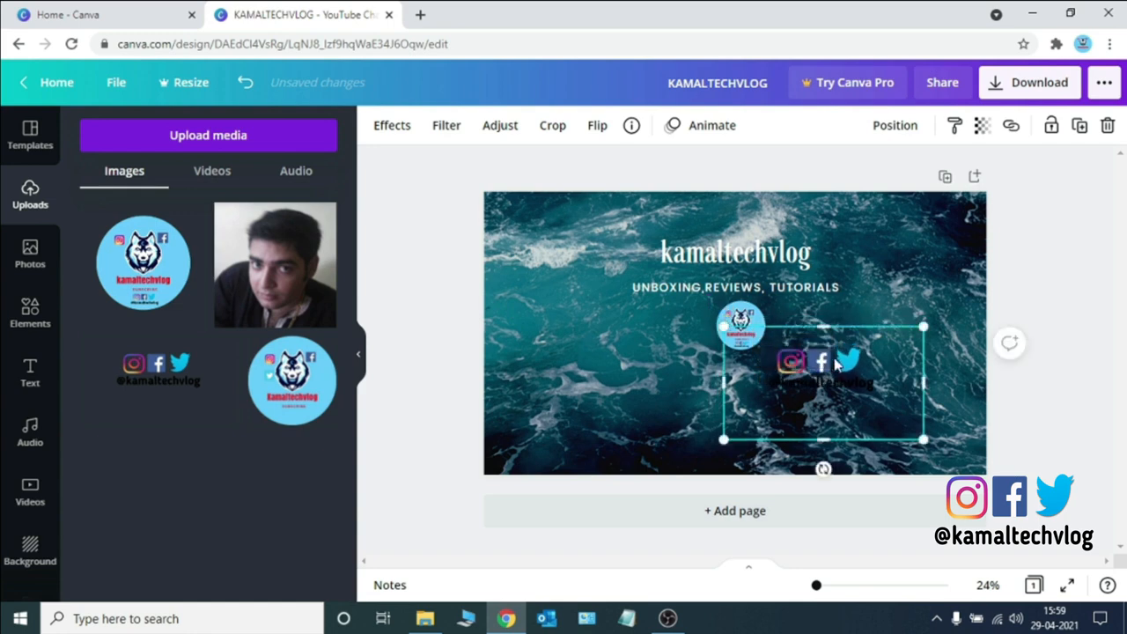
left_click_drag(837, 363, 832, 317)
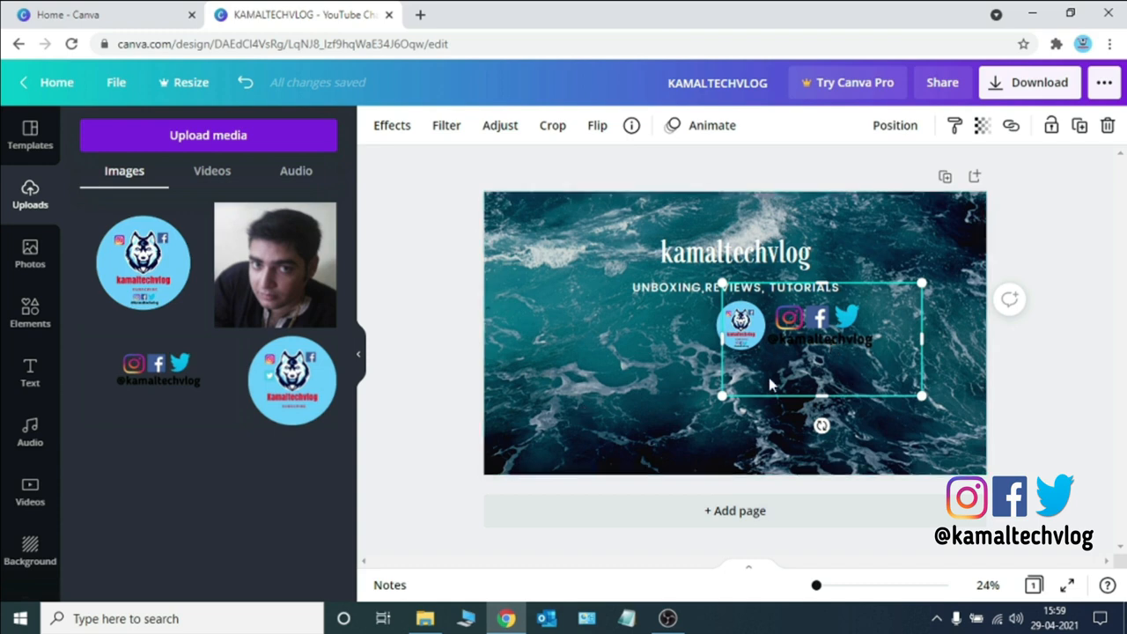
left_click(549, 408)
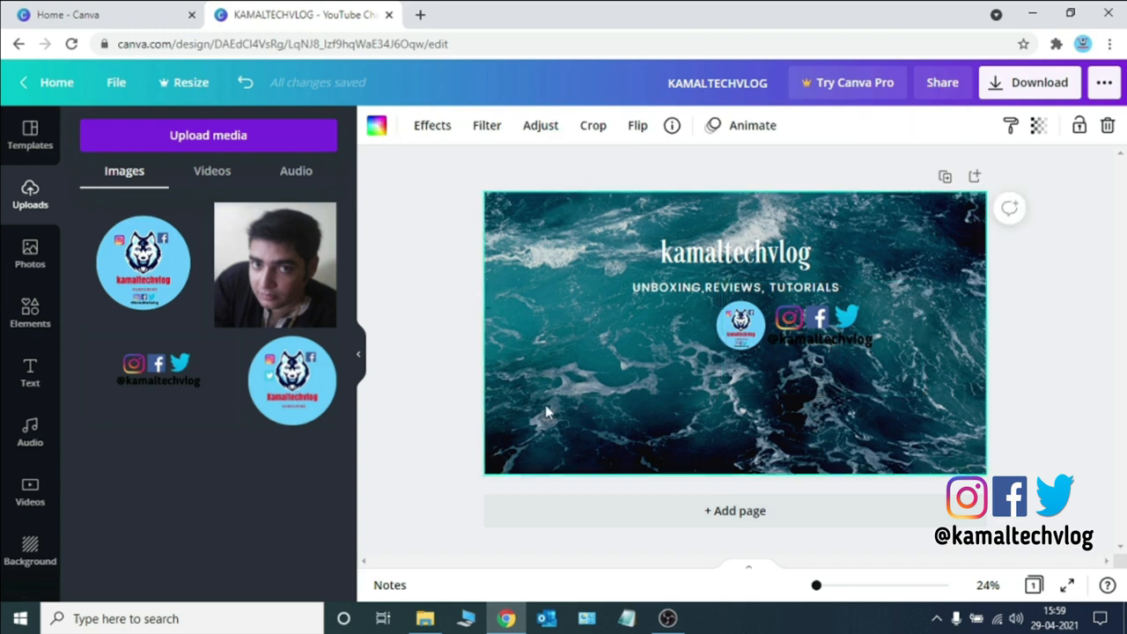
left_click(835, 329)
key("Delete")
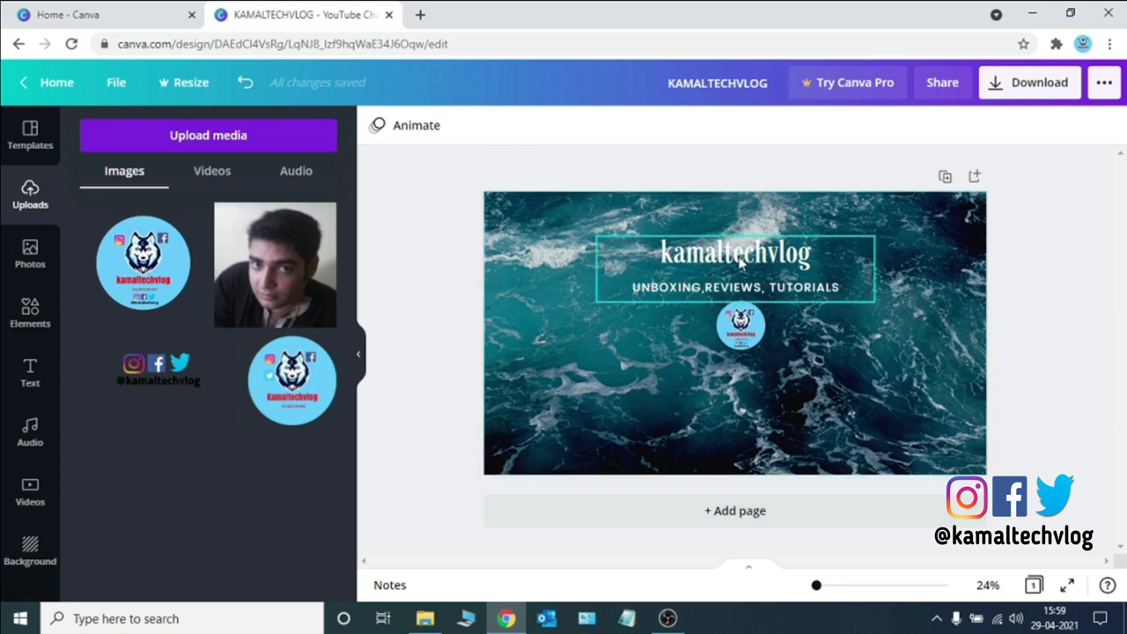
Replace the ocean background with the colourful laser lights background image
left_click(592, 361)
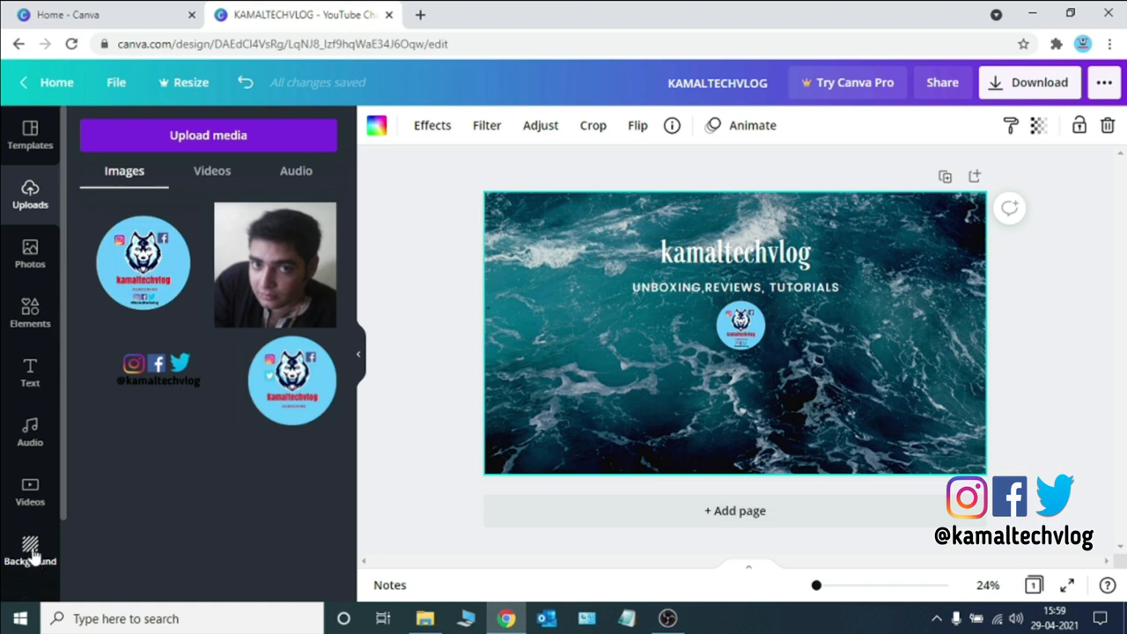
left_click(31, 552)
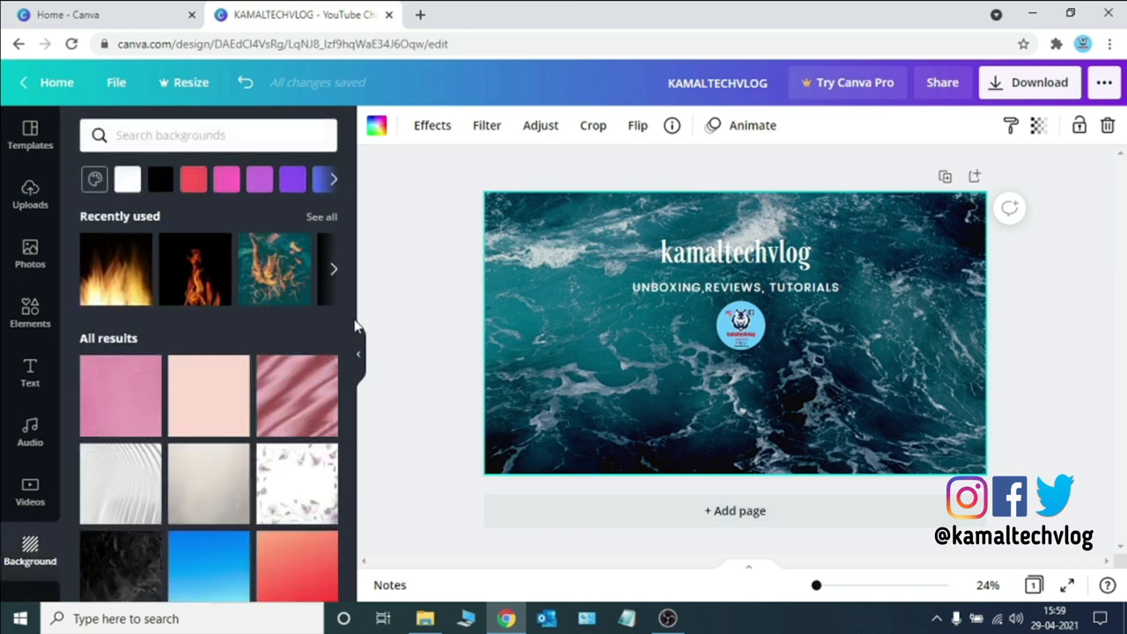
left_click_drag(350, 328, 344, 529)
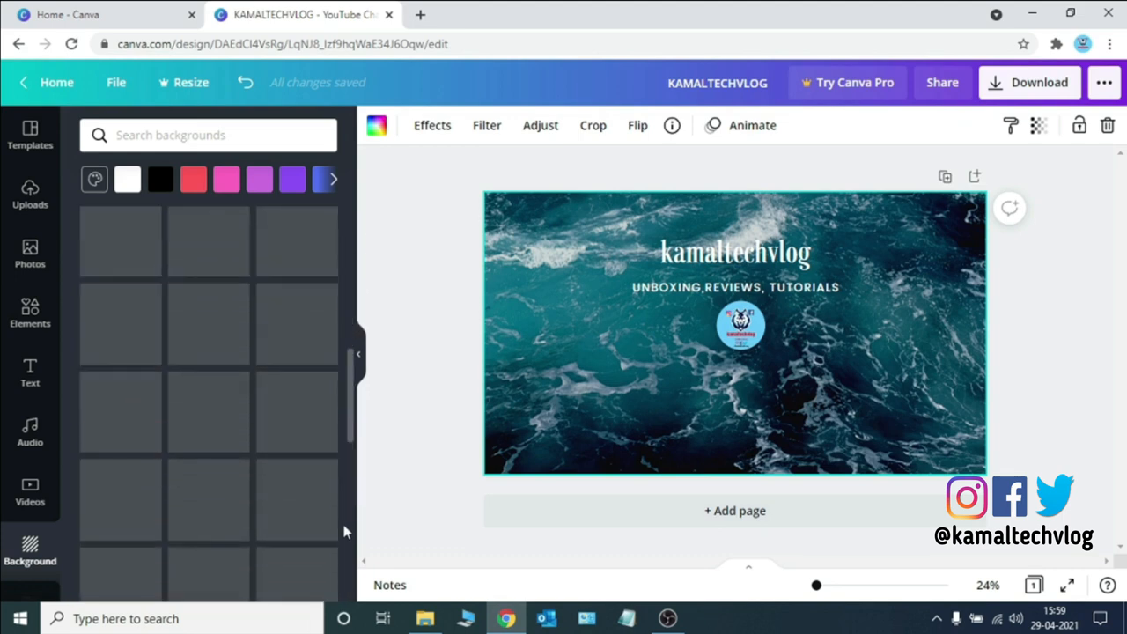
scroll(344, 532, "down", 2)
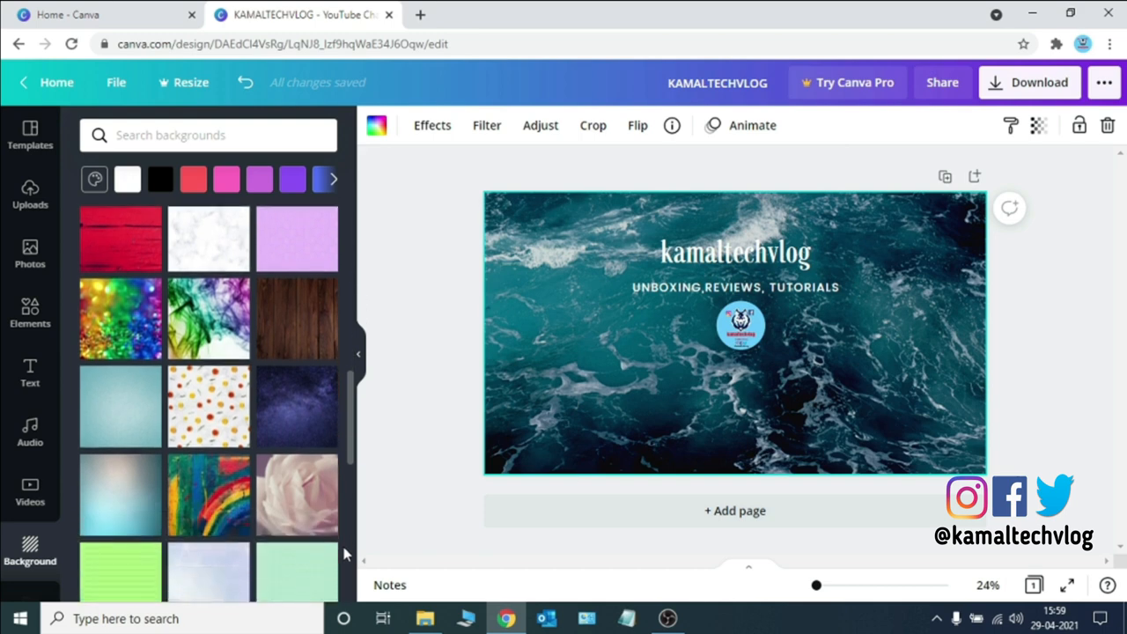
scroll(345, 571, "down", 2)
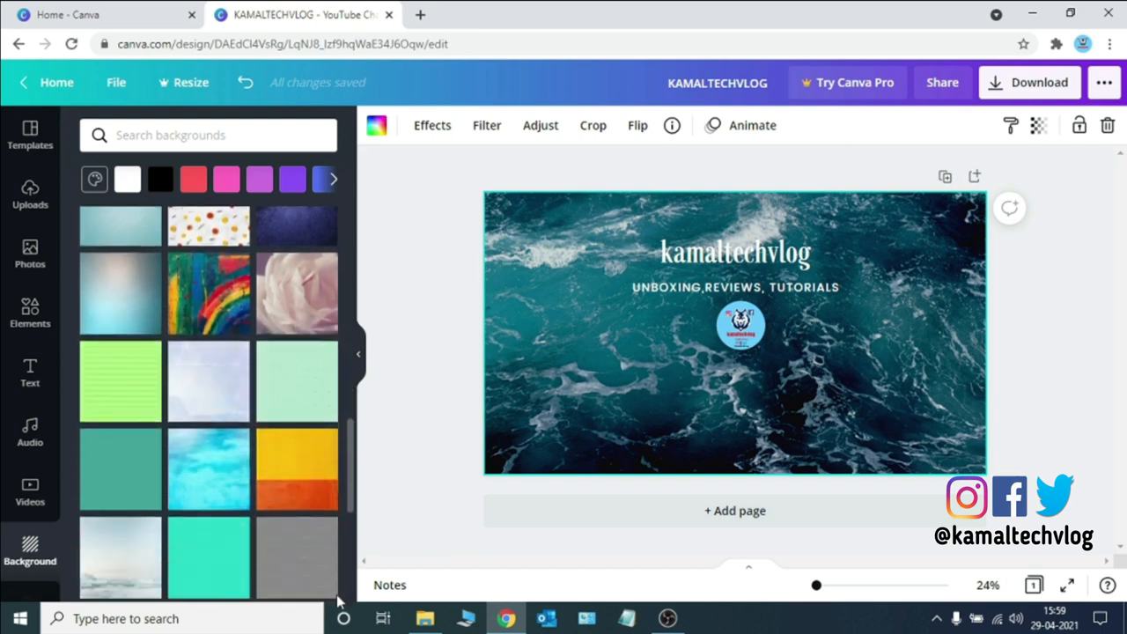
scroll(340, 595, "down", 1)
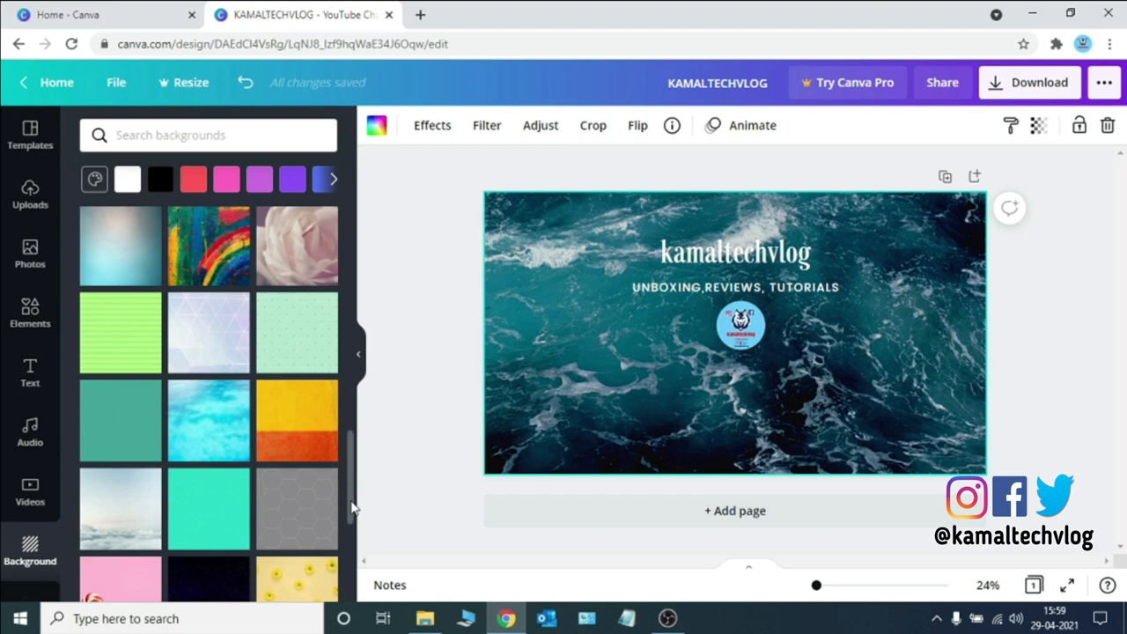
scroll(352, 520, "down", 3)
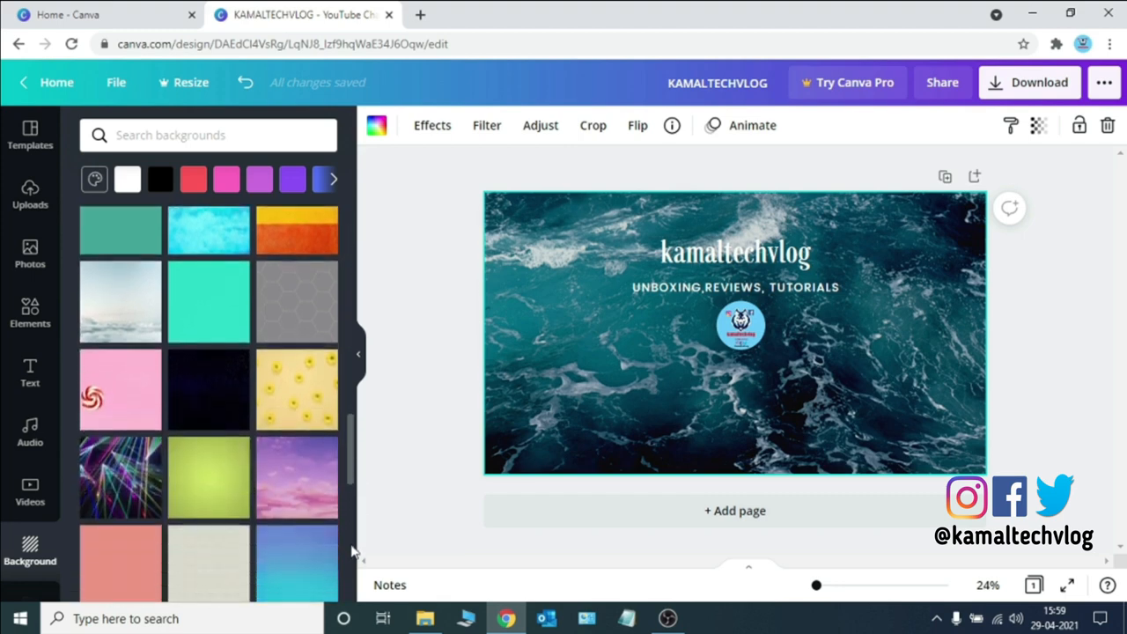
scroll(353, 552, "down", 1)
scroll(352, 564, "down", 1)
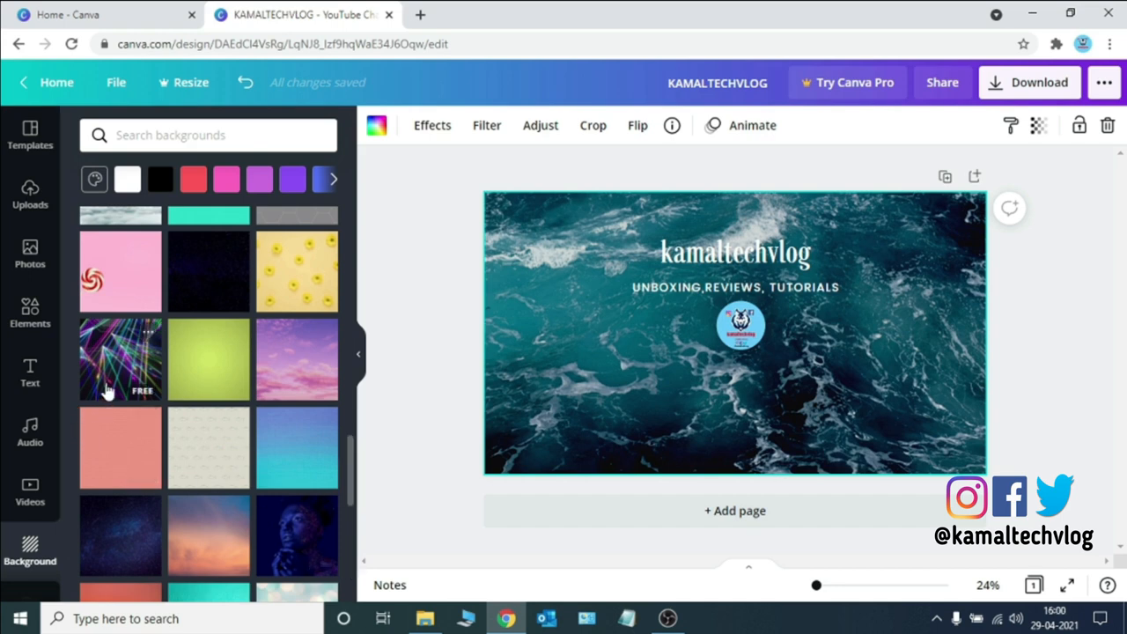
left_click(106, 390)
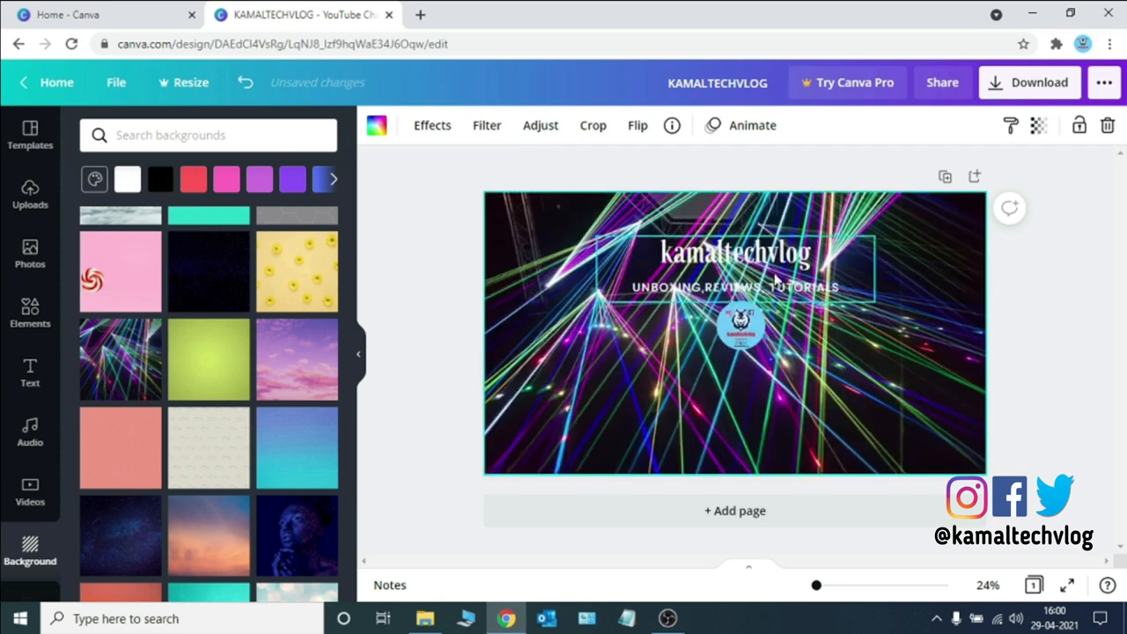
Try the Aileron Regular and Anton fonts on the subtitle
left_click(773, 287)
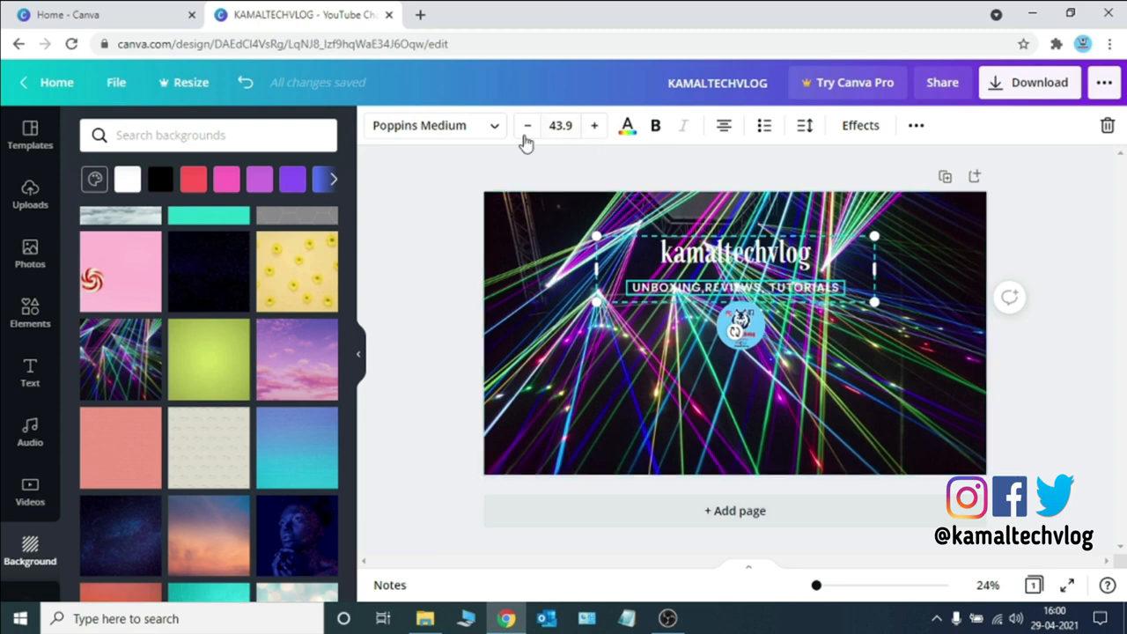
left_click(484, 134)
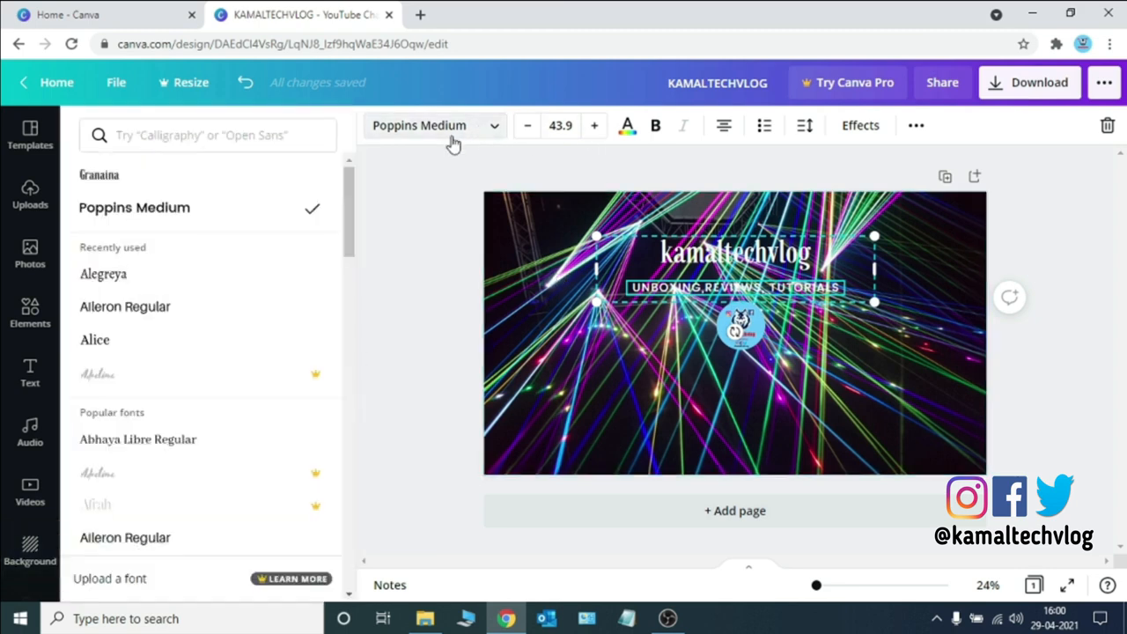
left_click(159, 310)
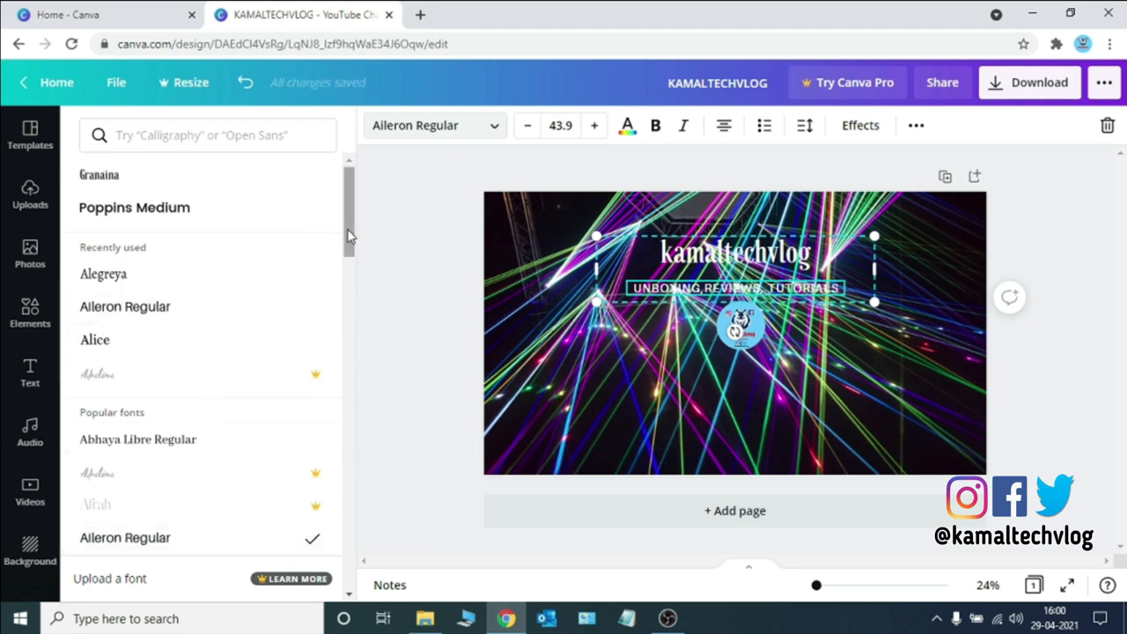
left_click_drag(349, 236, 341, 263)
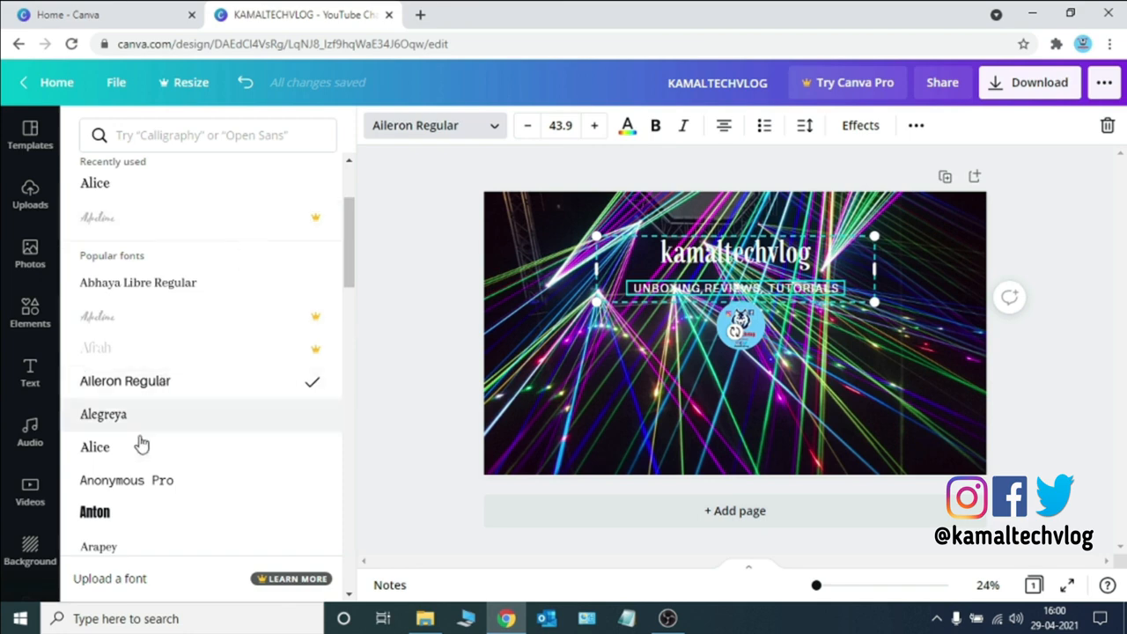
left_click(97, 512)
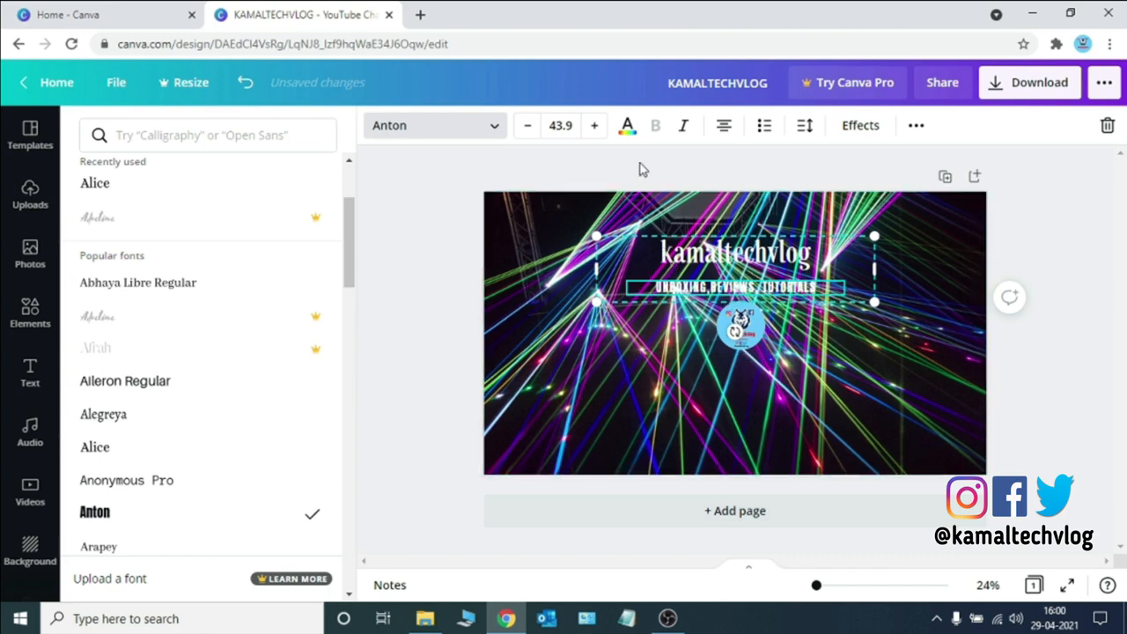
Change the subtitle's font to Alegreya and its text colour to white
left_click(628, 129)
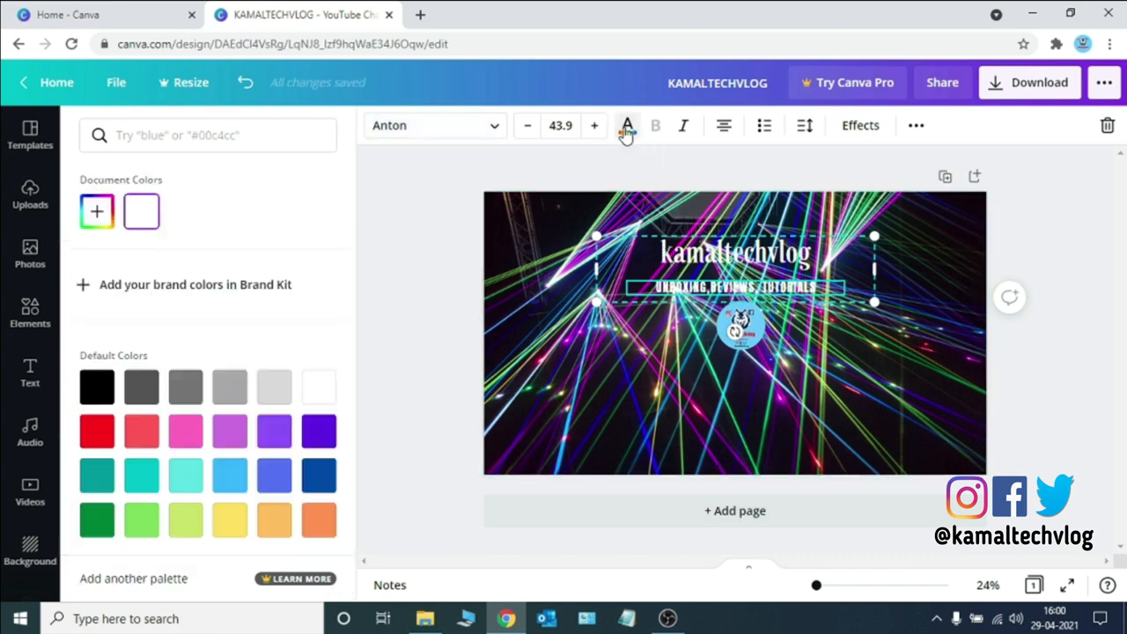
left_click(101, 435)
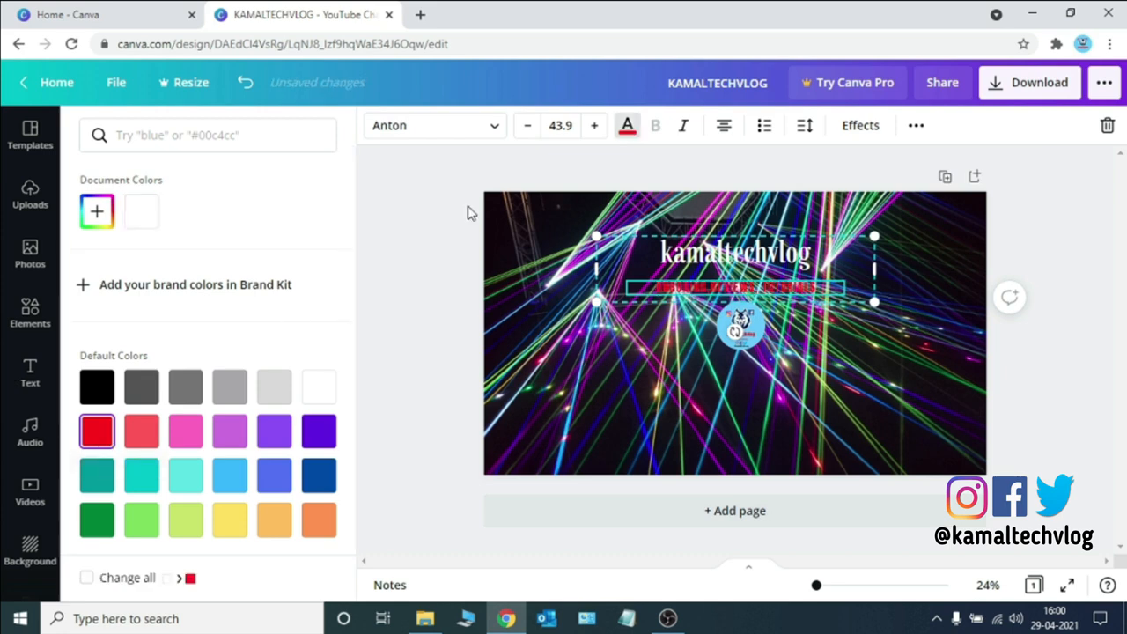
left_click(496, 131)
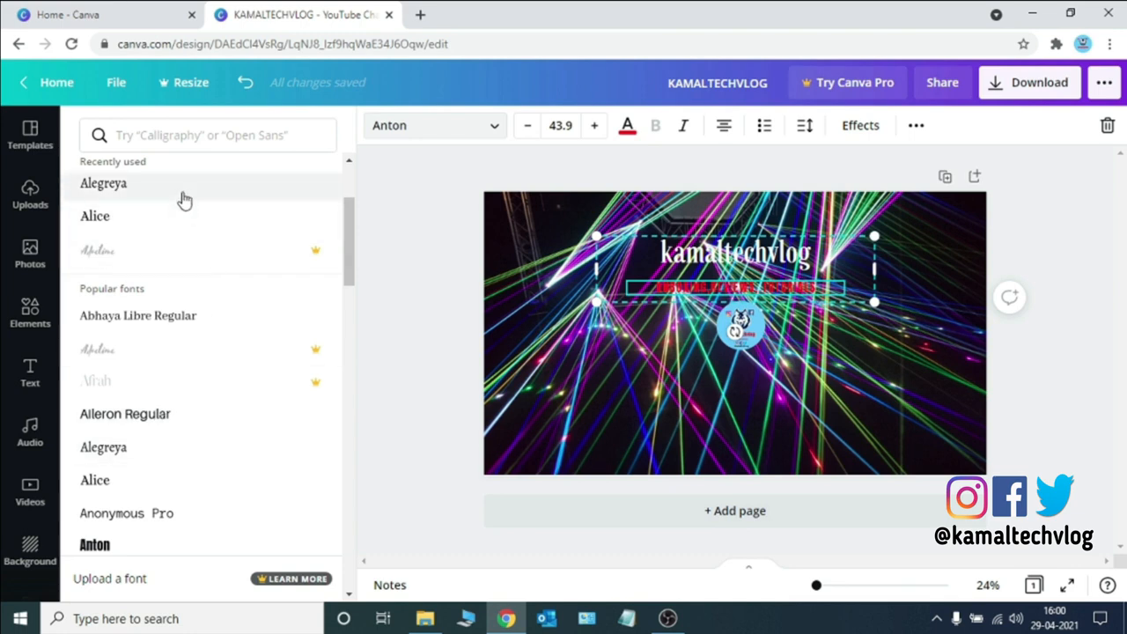
left_click(184, 201)
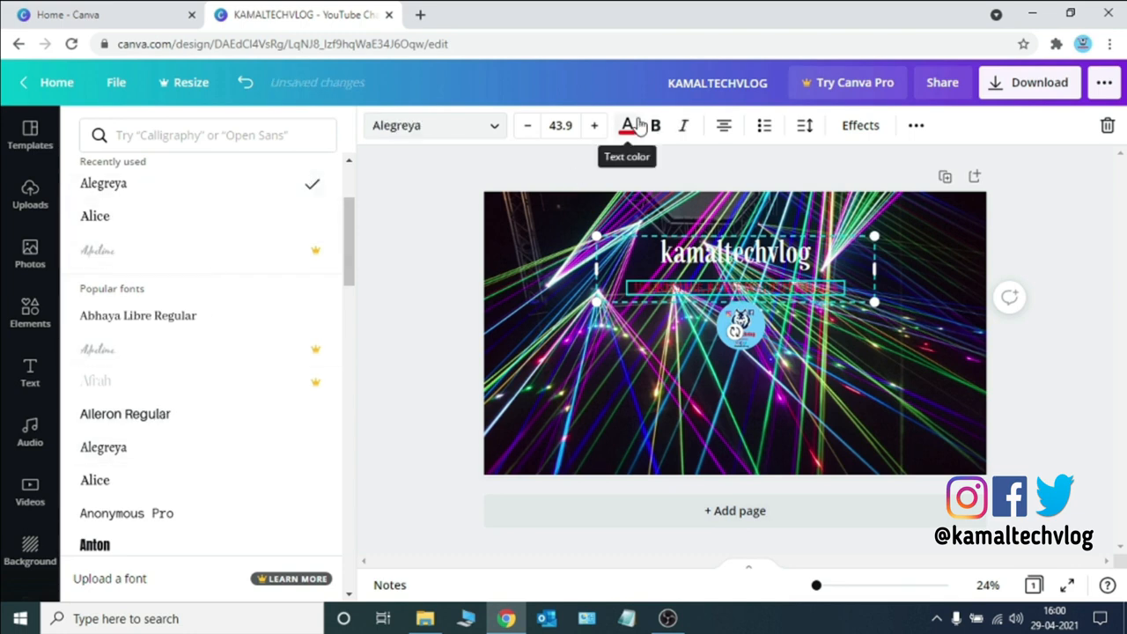
left_click(628, 125)
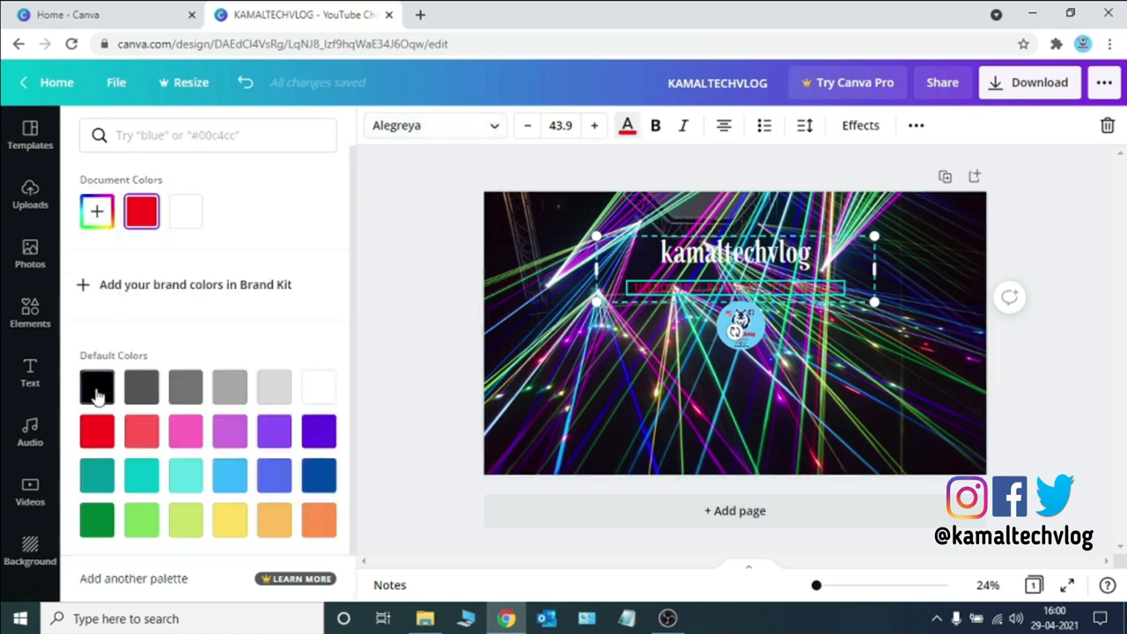
left_click(97, 392)
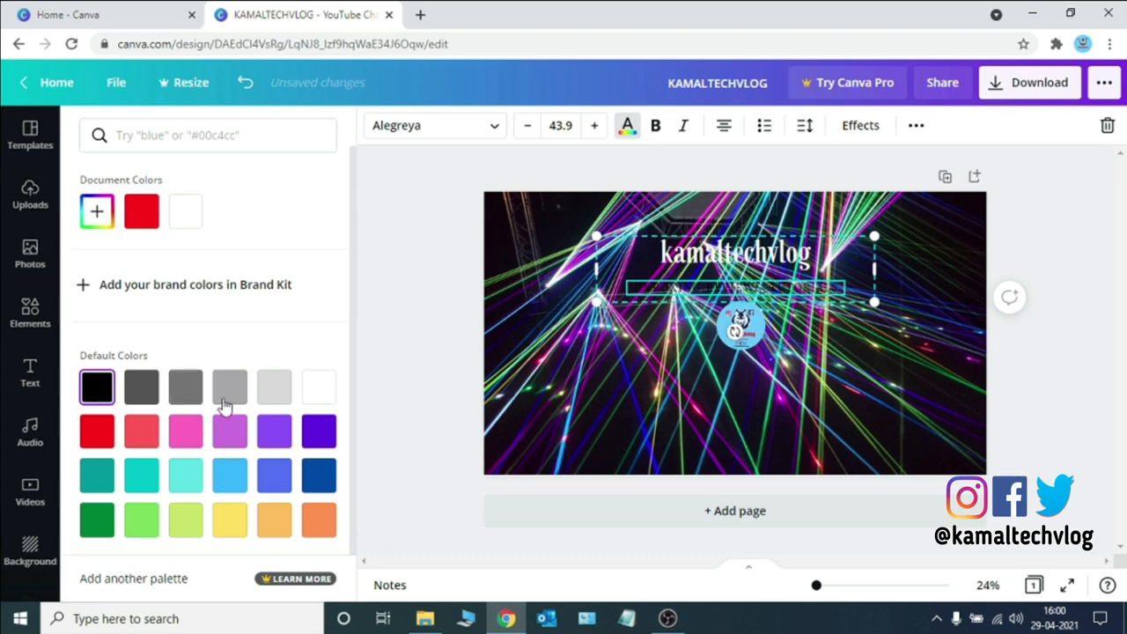
left_click(319, 391)
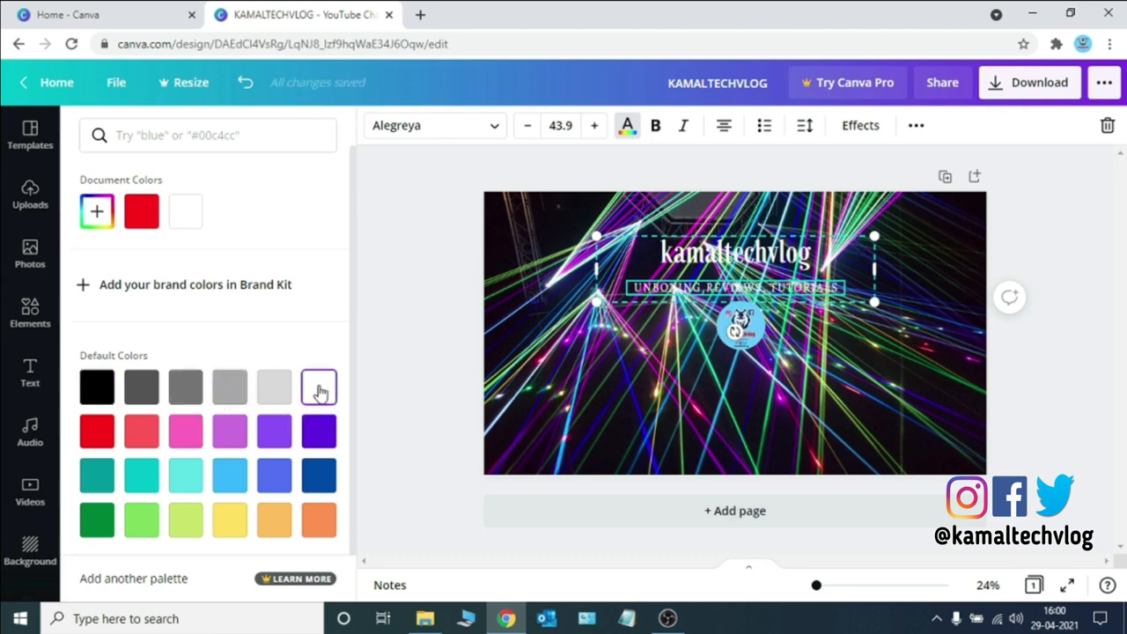
left_click(543, 364)
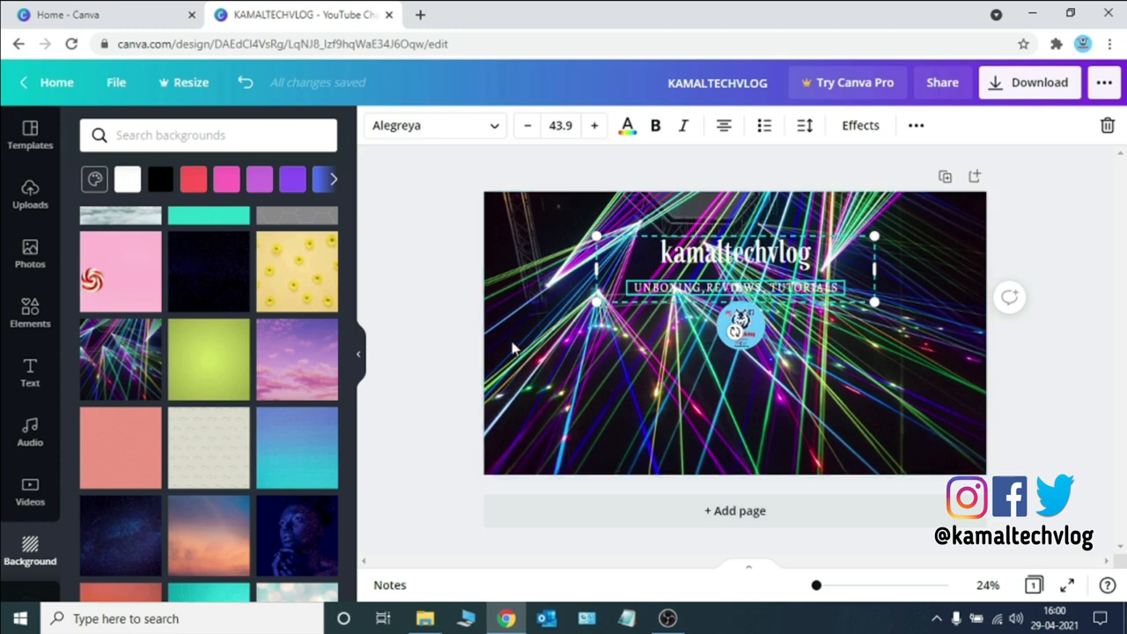
Download the finished banner as a PNG file
left_click(740, 368)
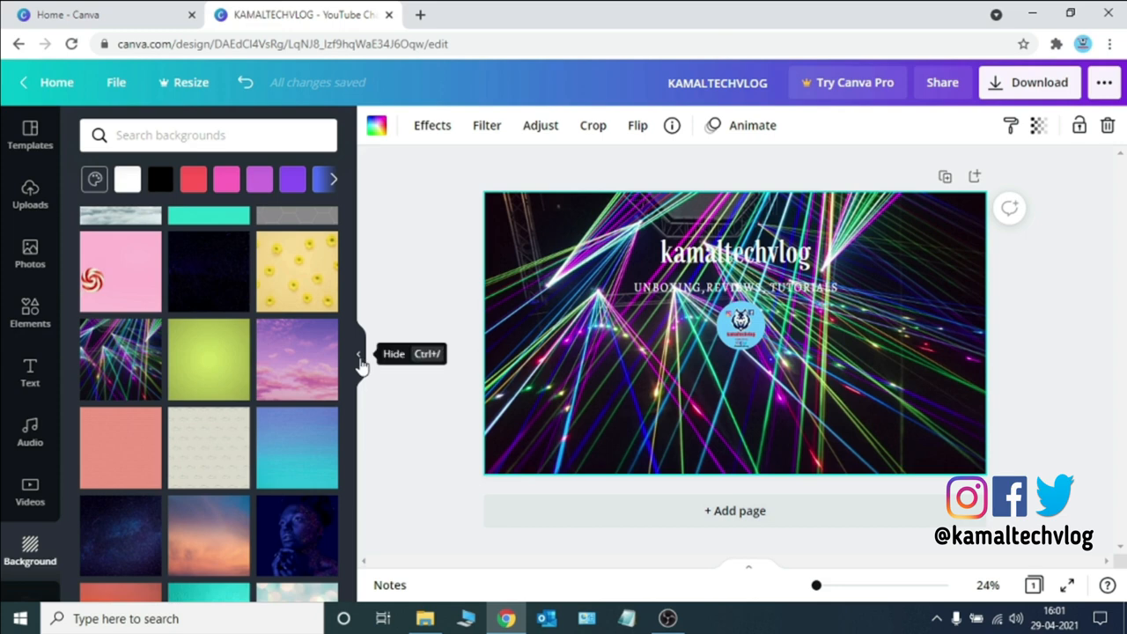
left_click(359, 354)
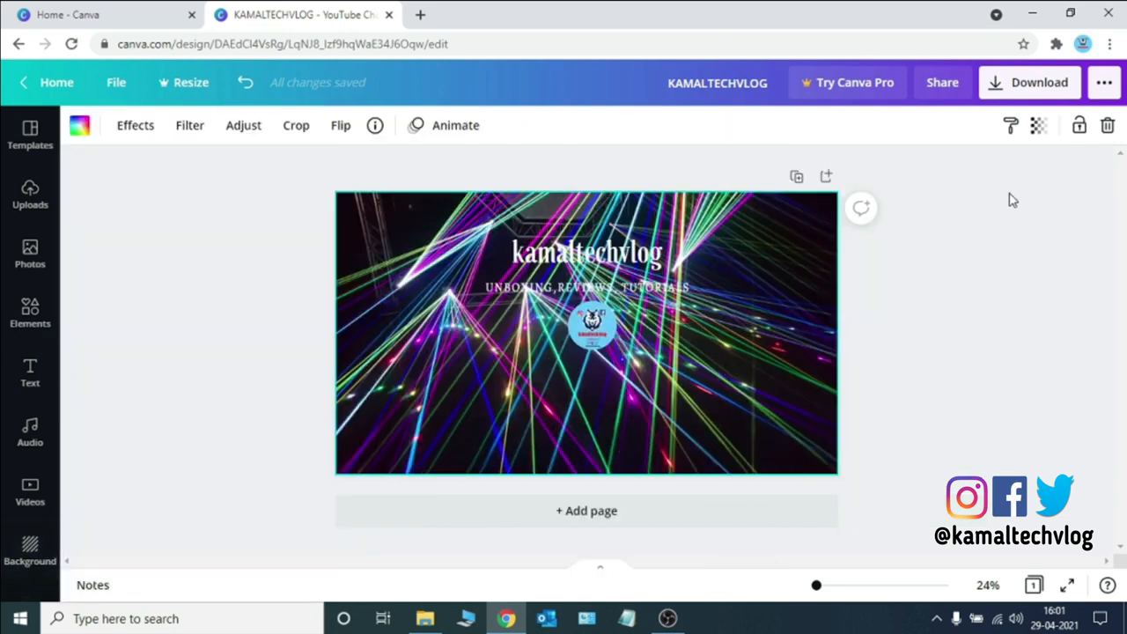
left_click(998, 88)
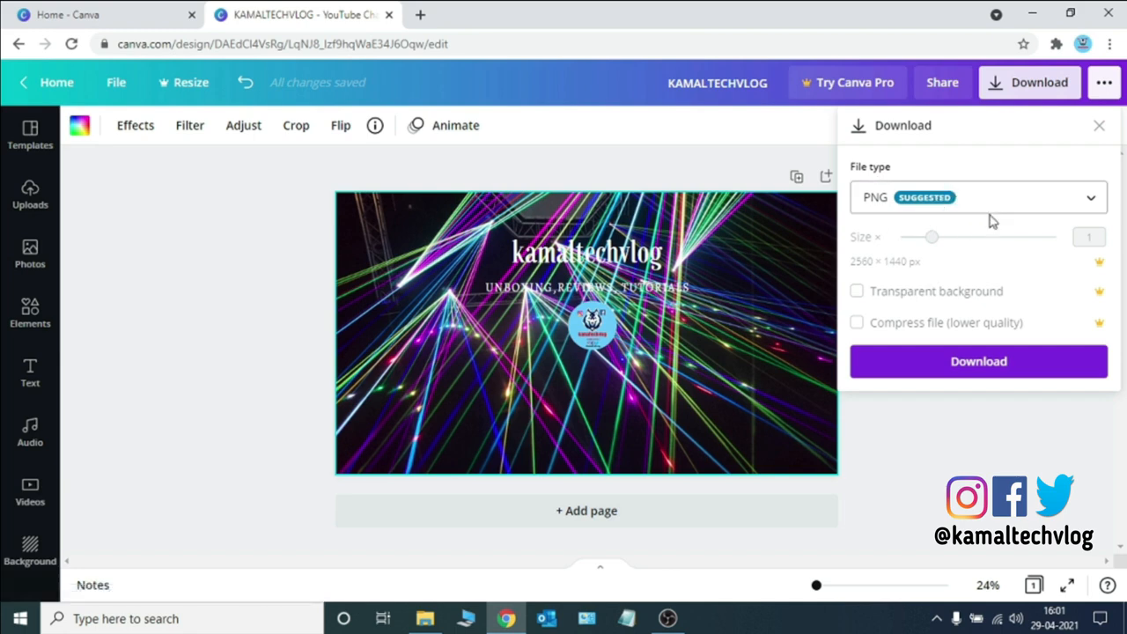
left_click(969, 375)
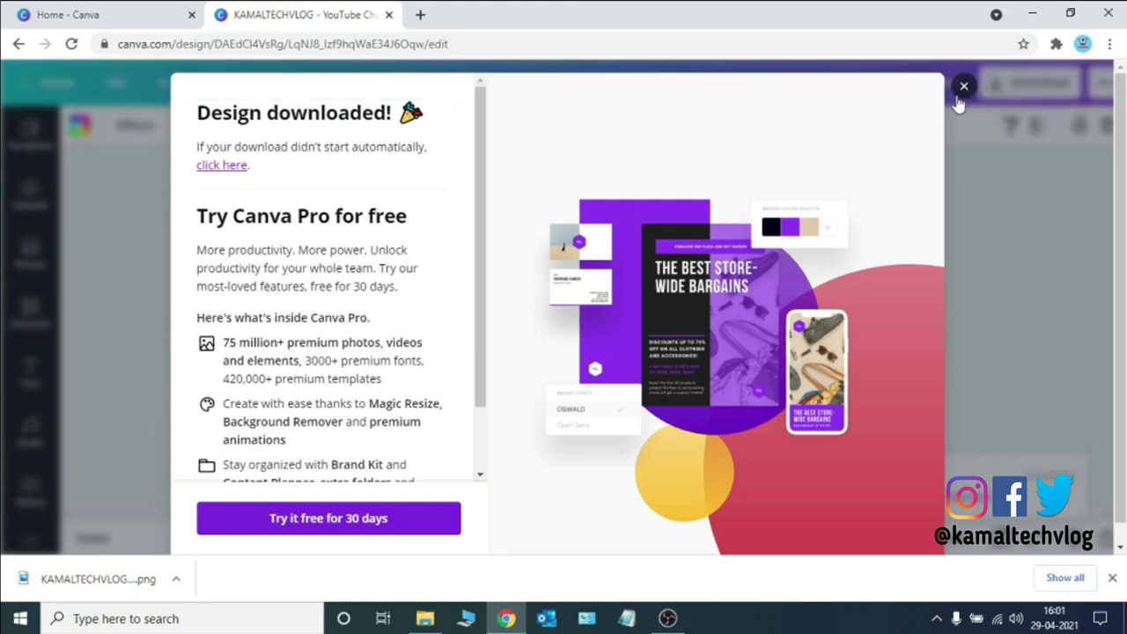
left_click(963, 87)
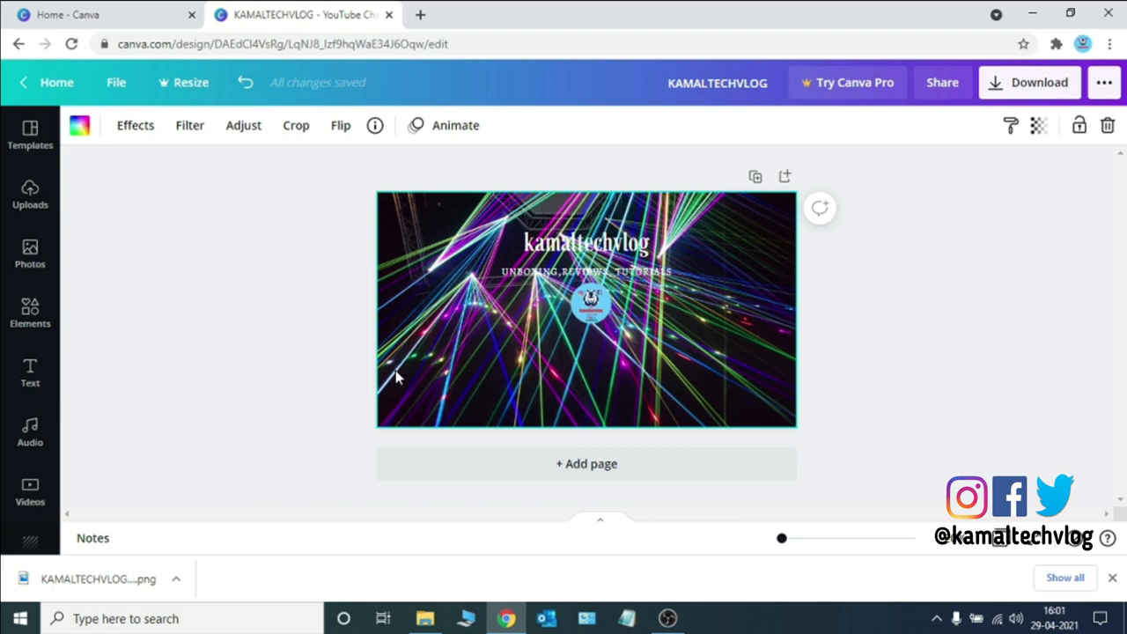
left_click(32, 201)
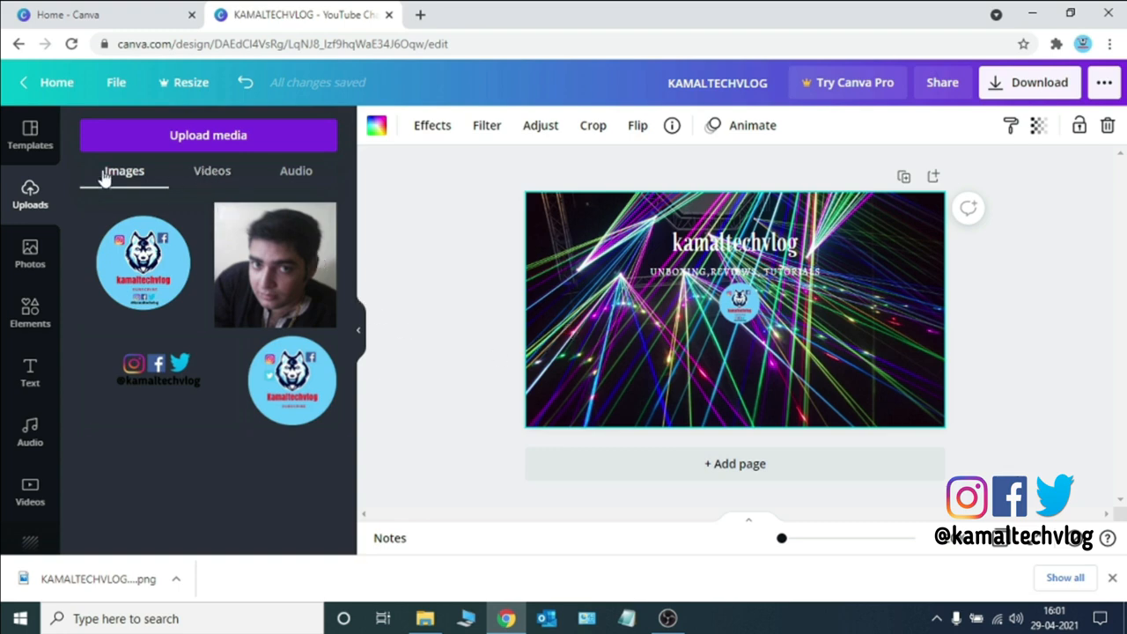
left_click(31, 134)
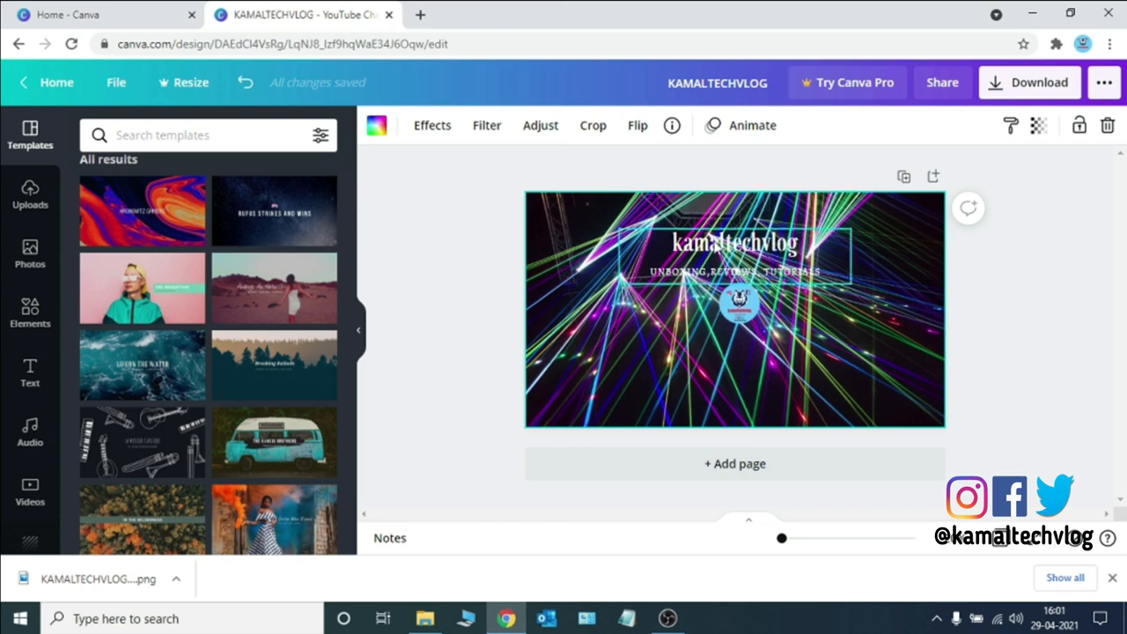
Move the title and subtitle group slightly lower on the banner
left_click(731, 248)
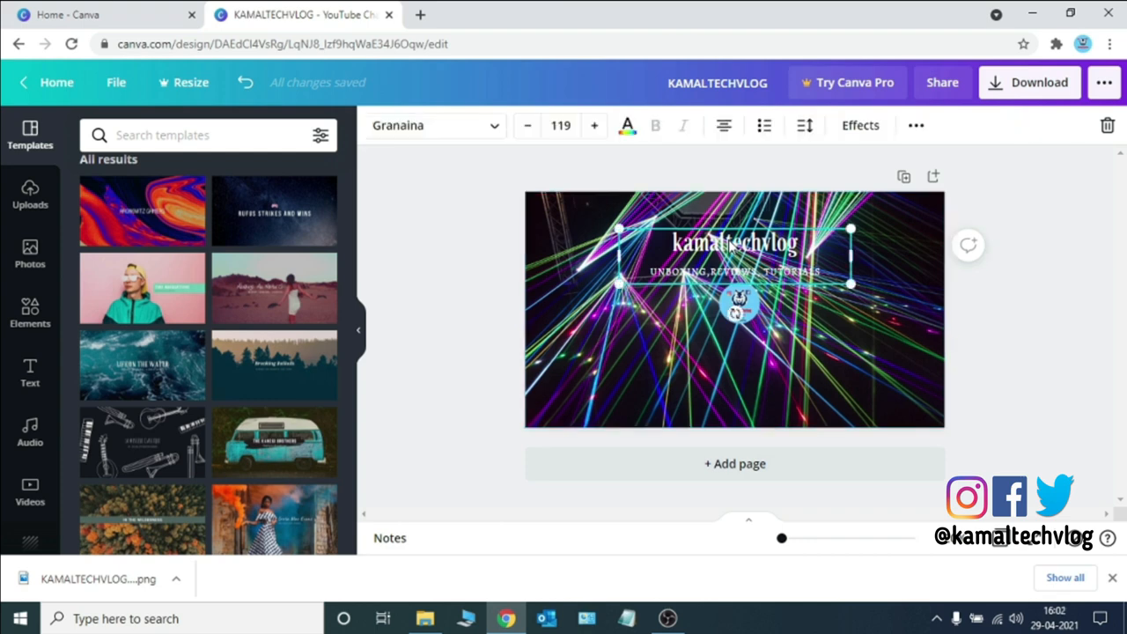
left_click_drag(731, 248, 731, 252)
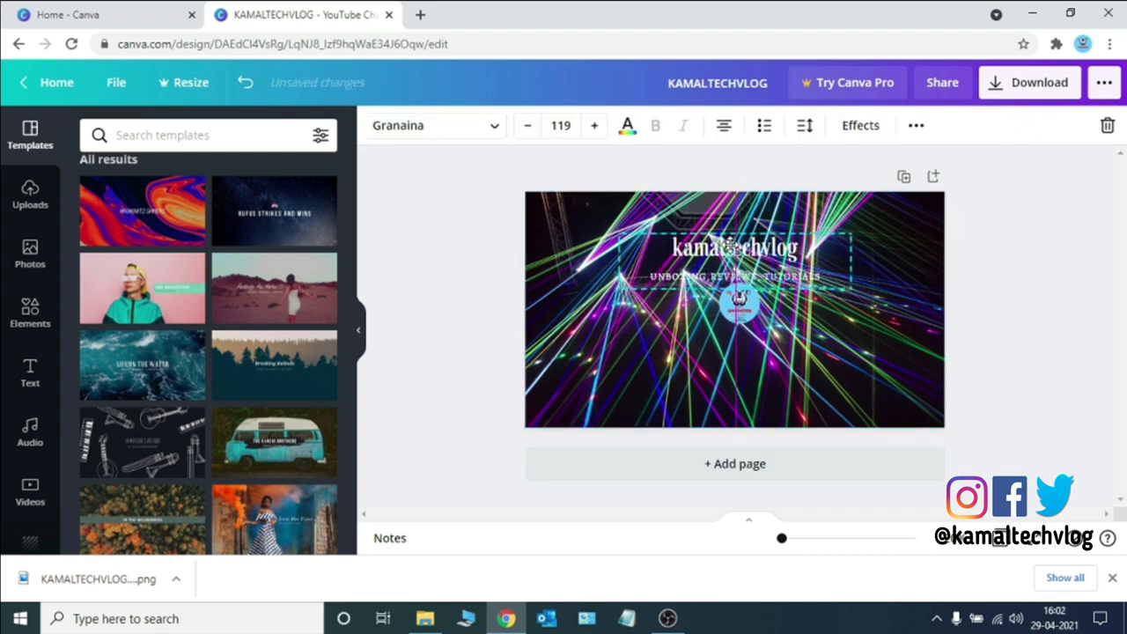
left_click(828, 331)
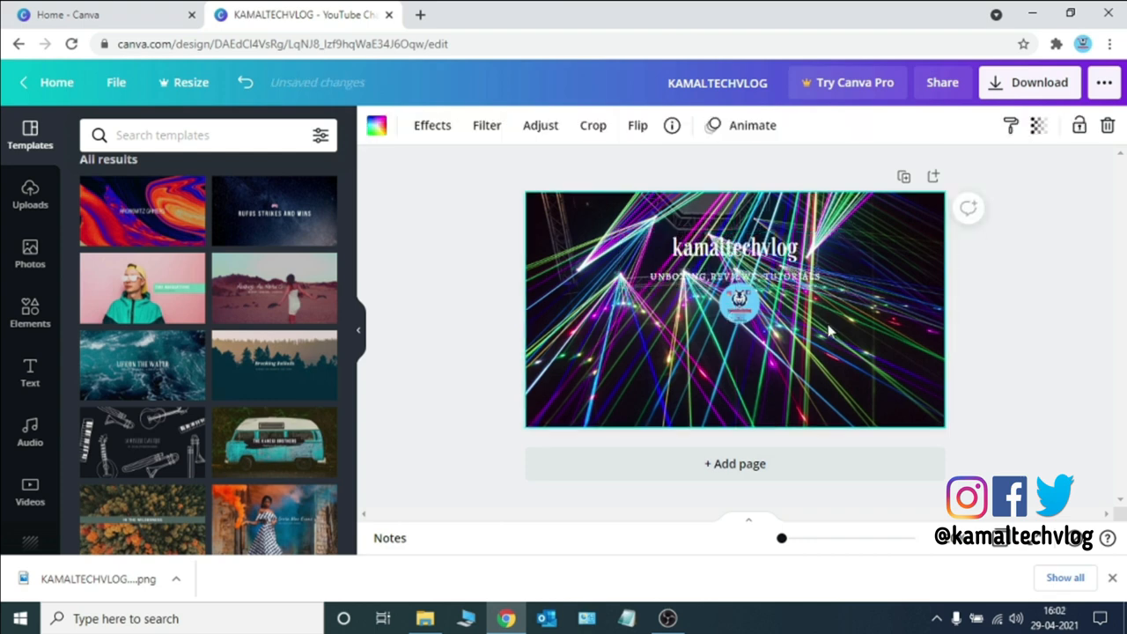
Download the updated banner again as a PNG file
left_click(1030, 88)
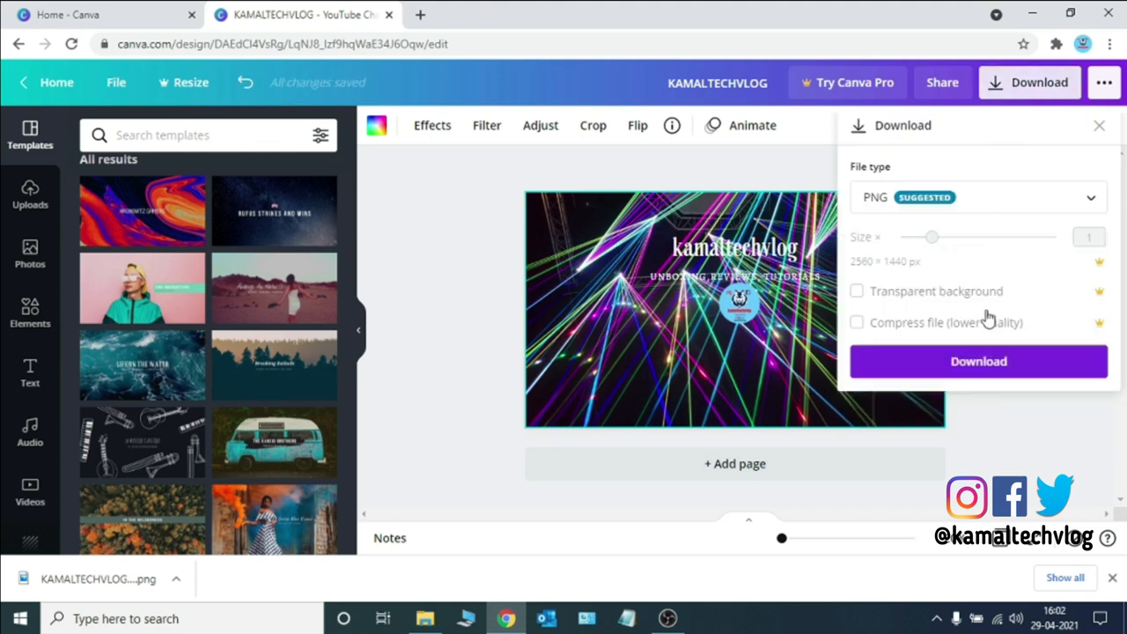
left_click(978, 359)
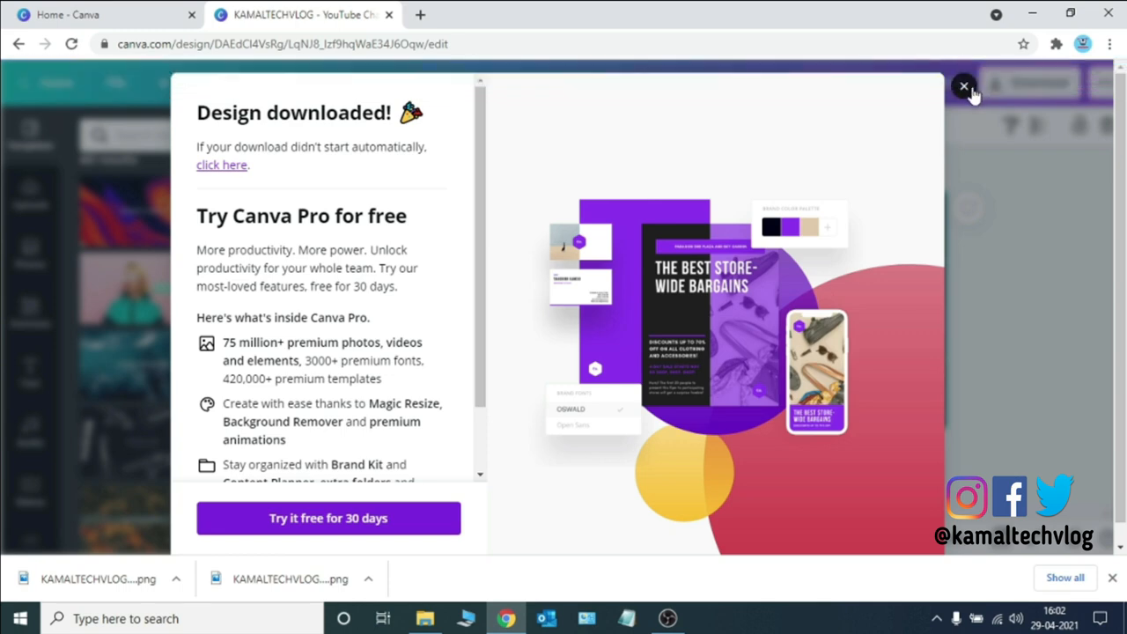
left_click(964, 87)
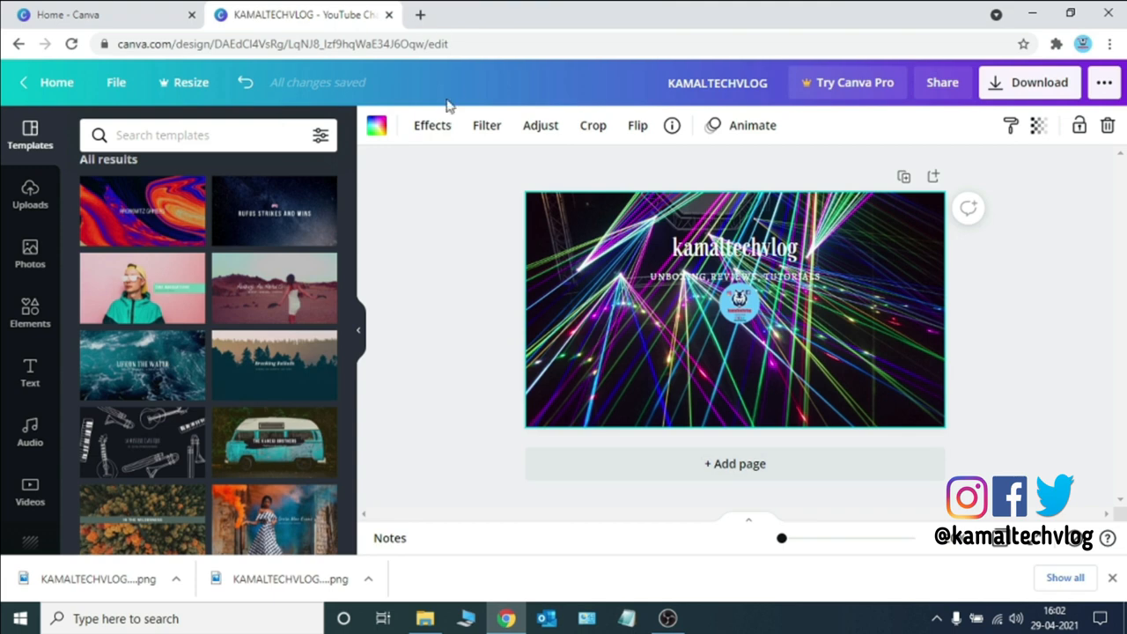
In a new browser tab, search Google for the Canva Android app and look it up on Google Play
left_click(420, 14)
type("C")
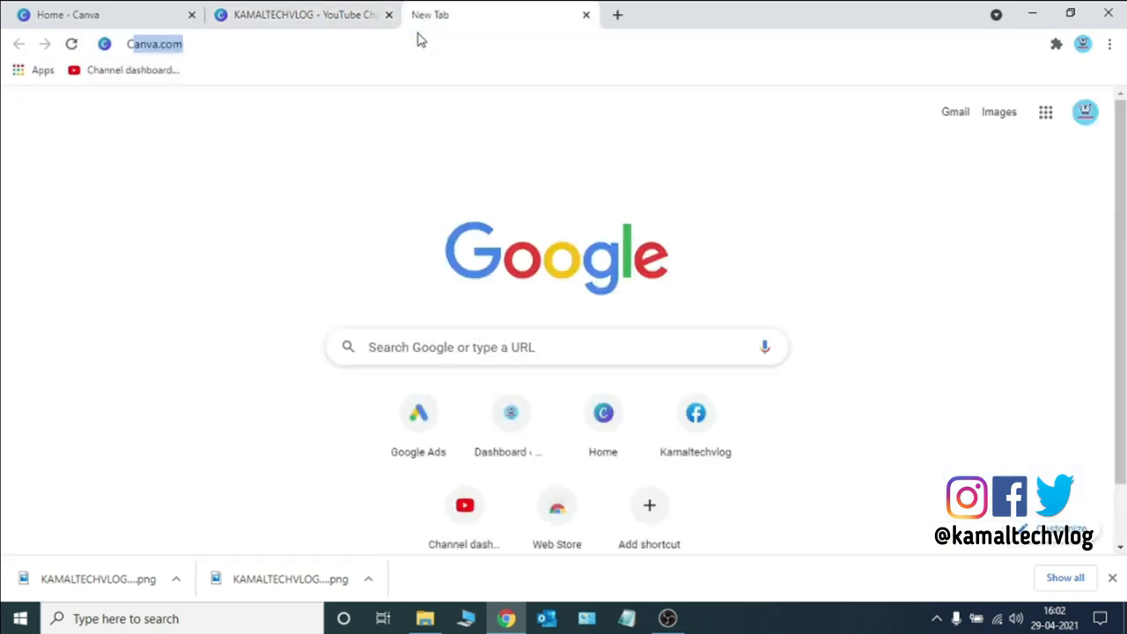
type("ANVA ANDR")
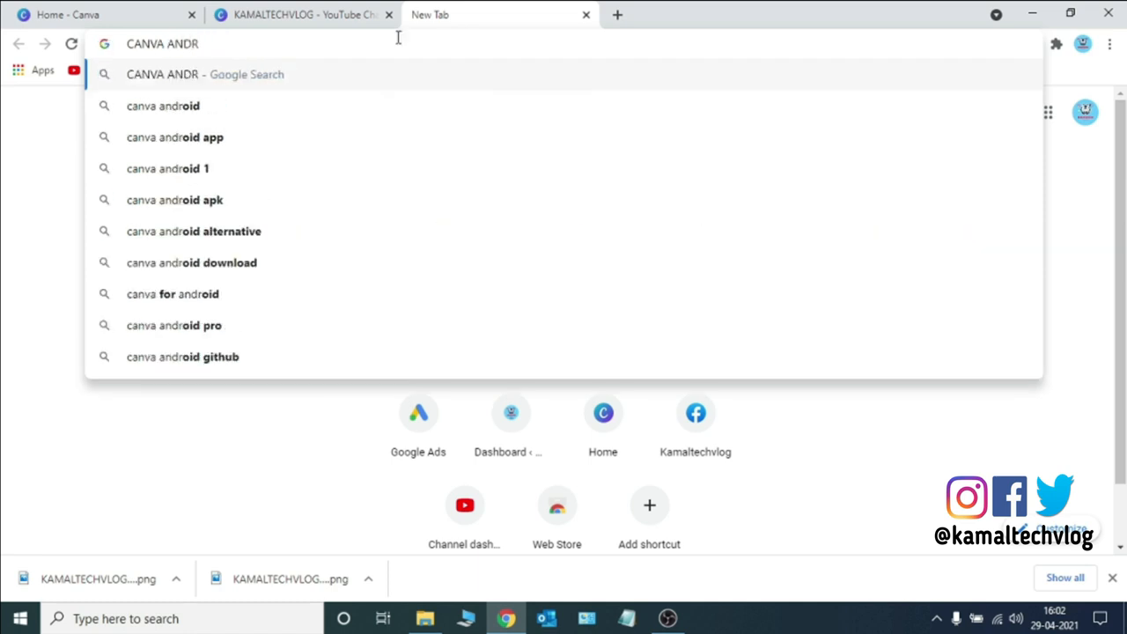
left_click(290, 136)
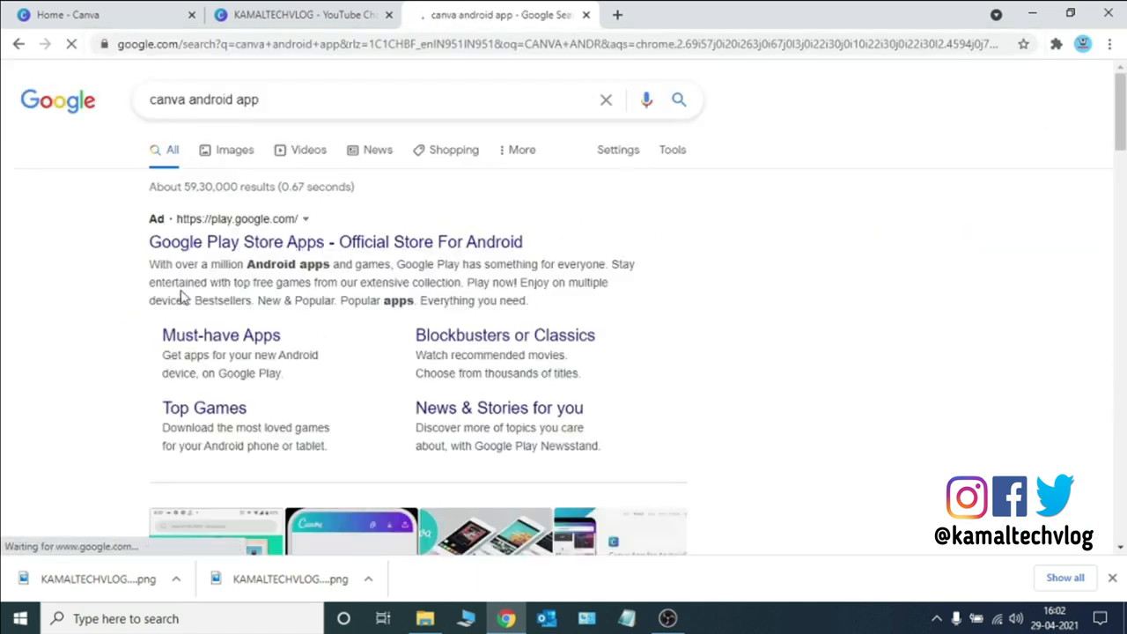
left_click(227, 254)
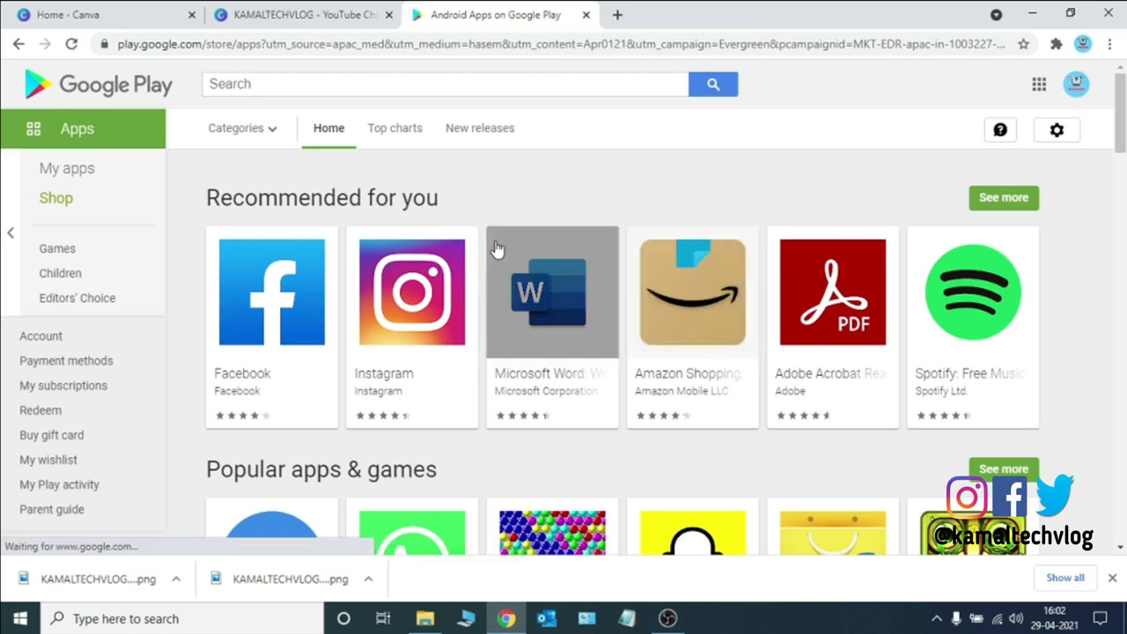
left_click(496, 85)
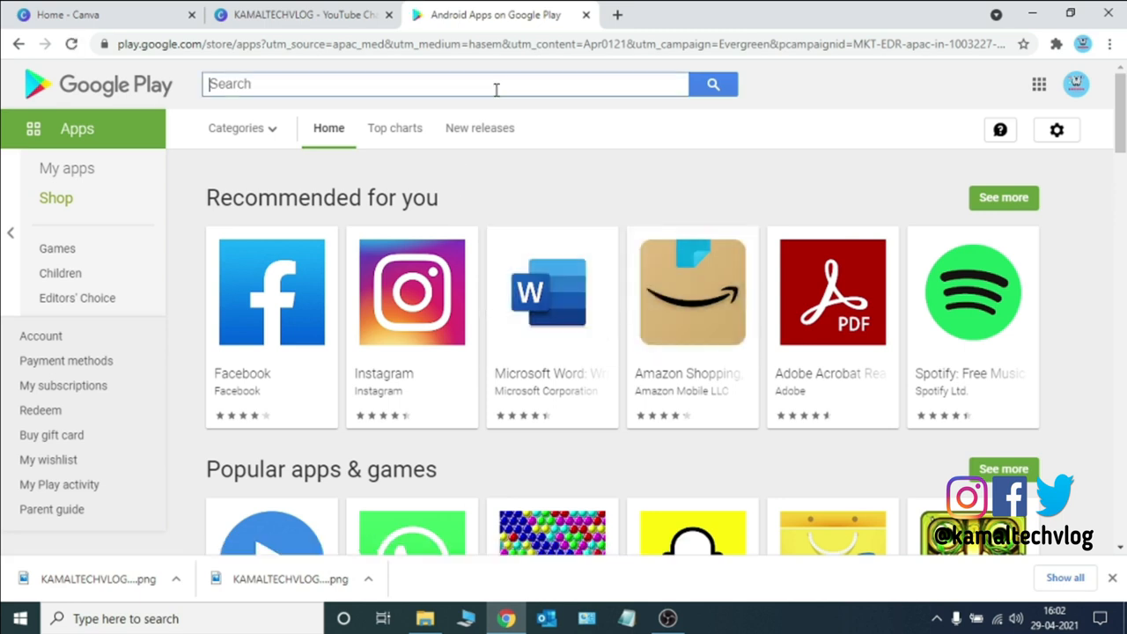
type("CANVA")
key("Return")
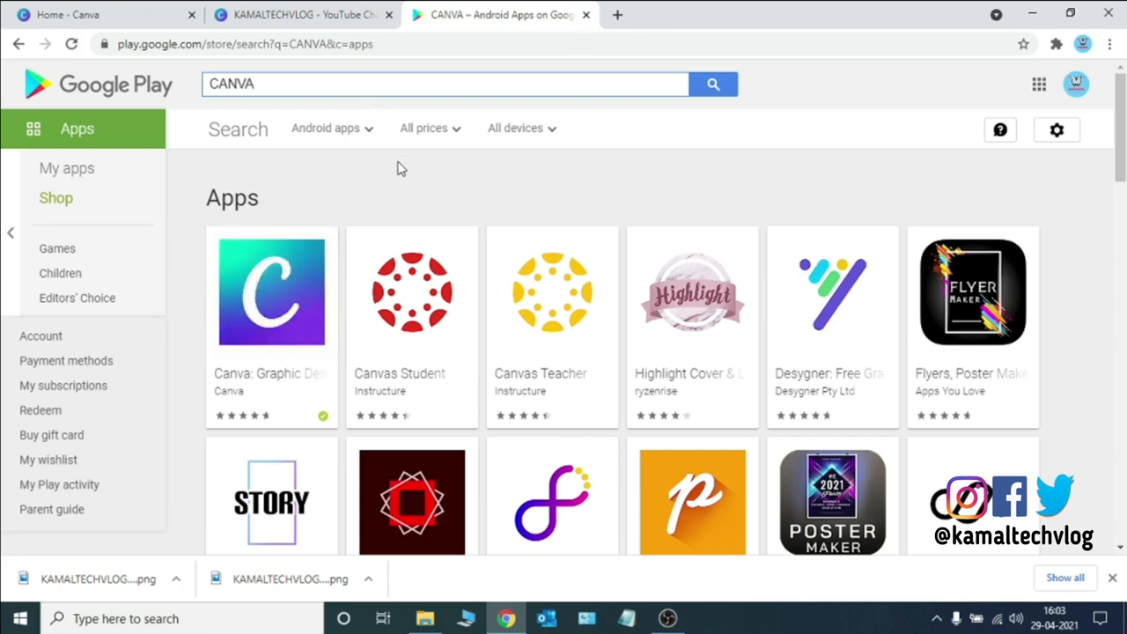
Close the Play Store tab and search Canva's home page design types for Facebook and Instagram formats
left_click(585, 16)
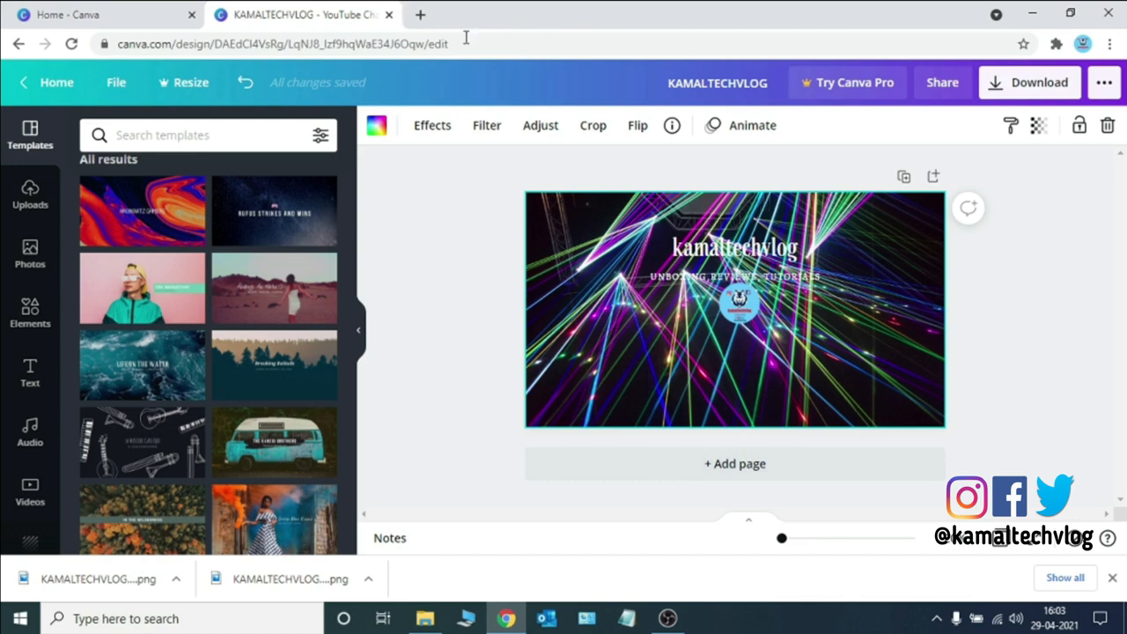
left_click(153, 18)
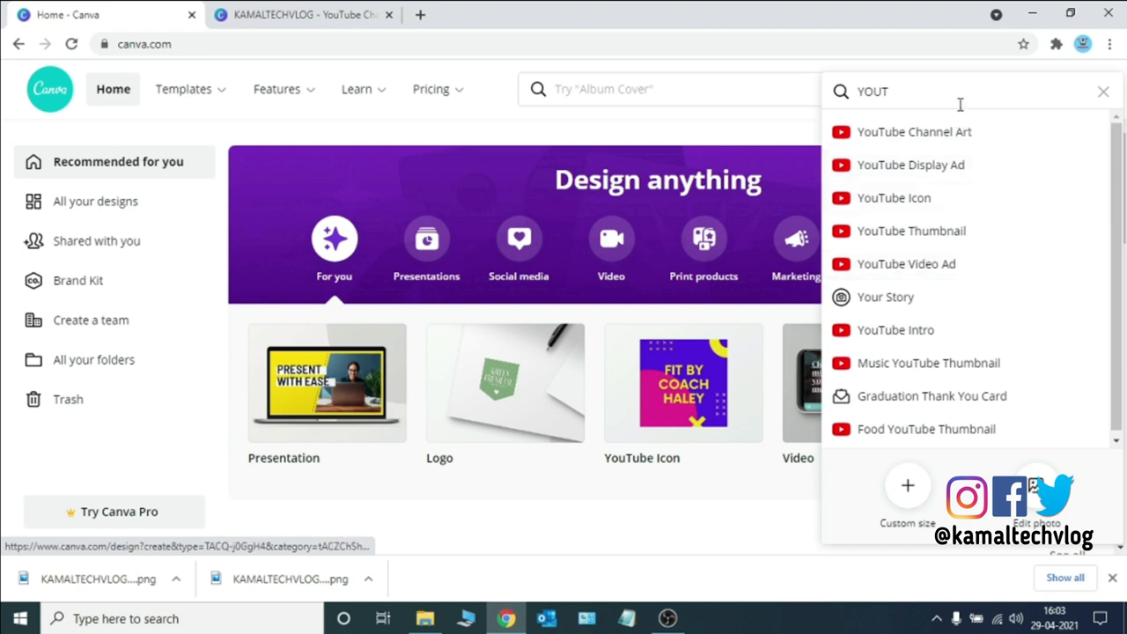
key("BackSpace")
key("BackSpace")
key("BackSpace")
key("BackSpace")
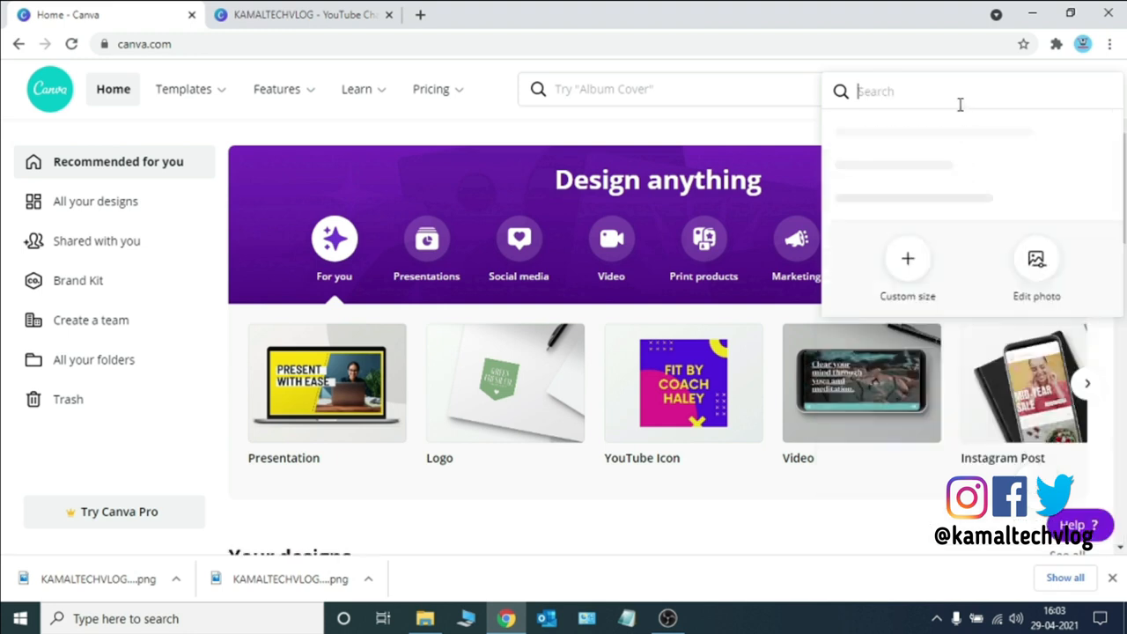
type("FACE")
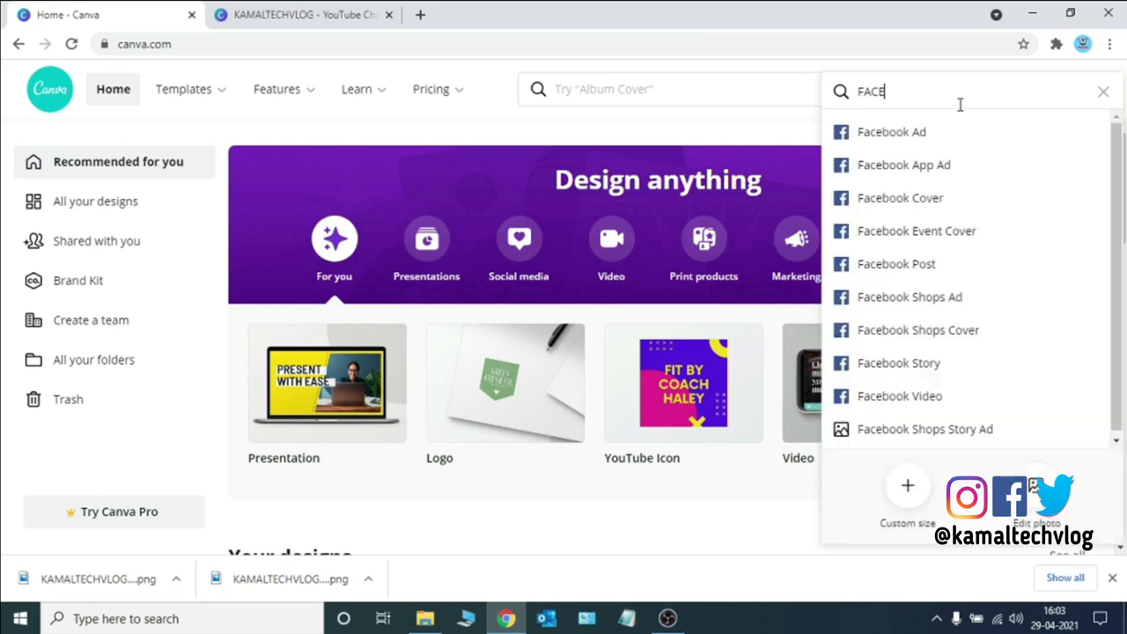
left_click(951, 212)
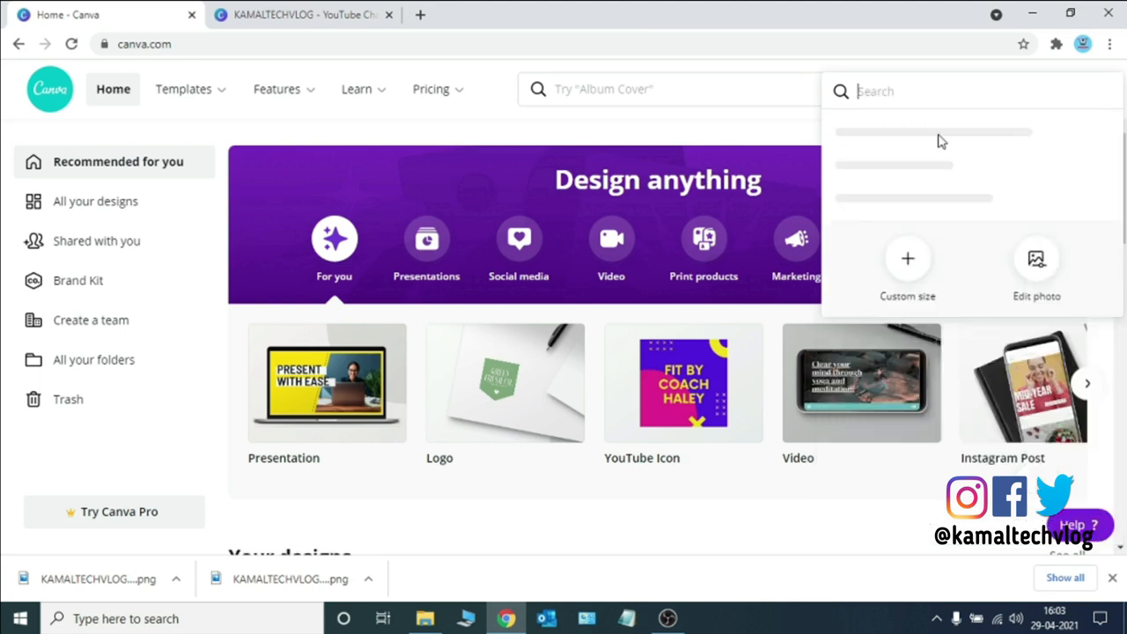
type("INST")
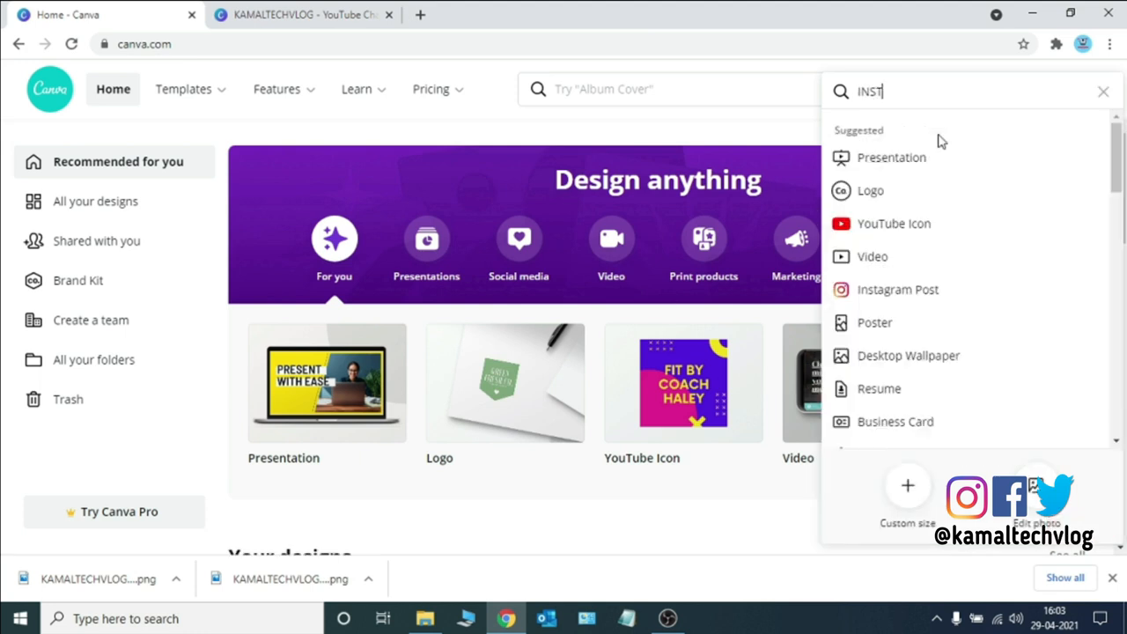
type("A")
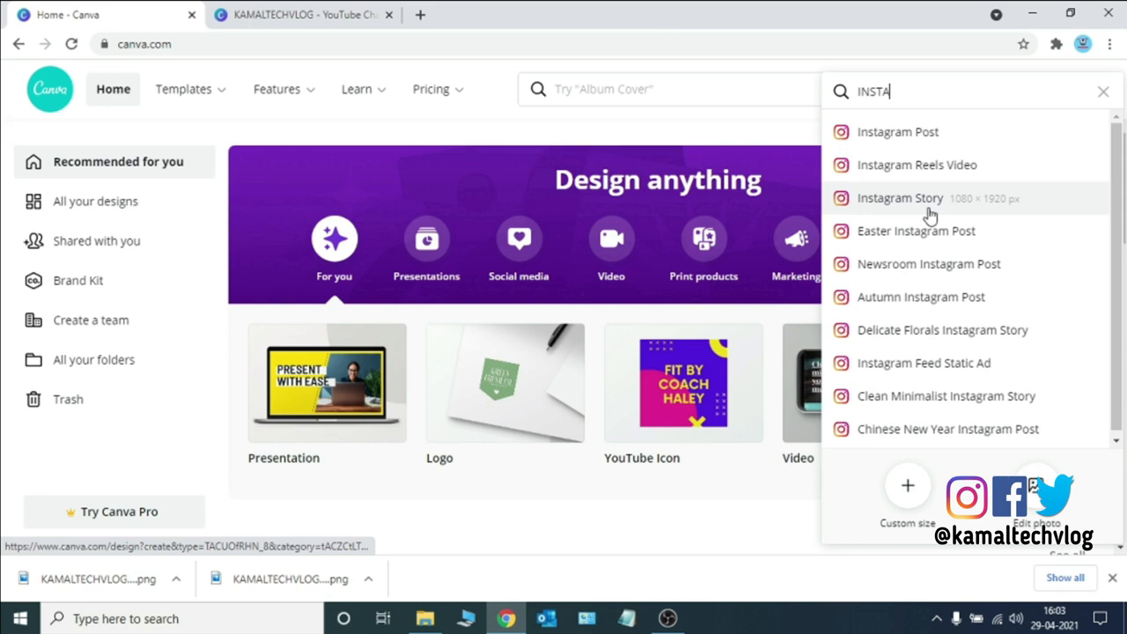
left_click(1101, 96)
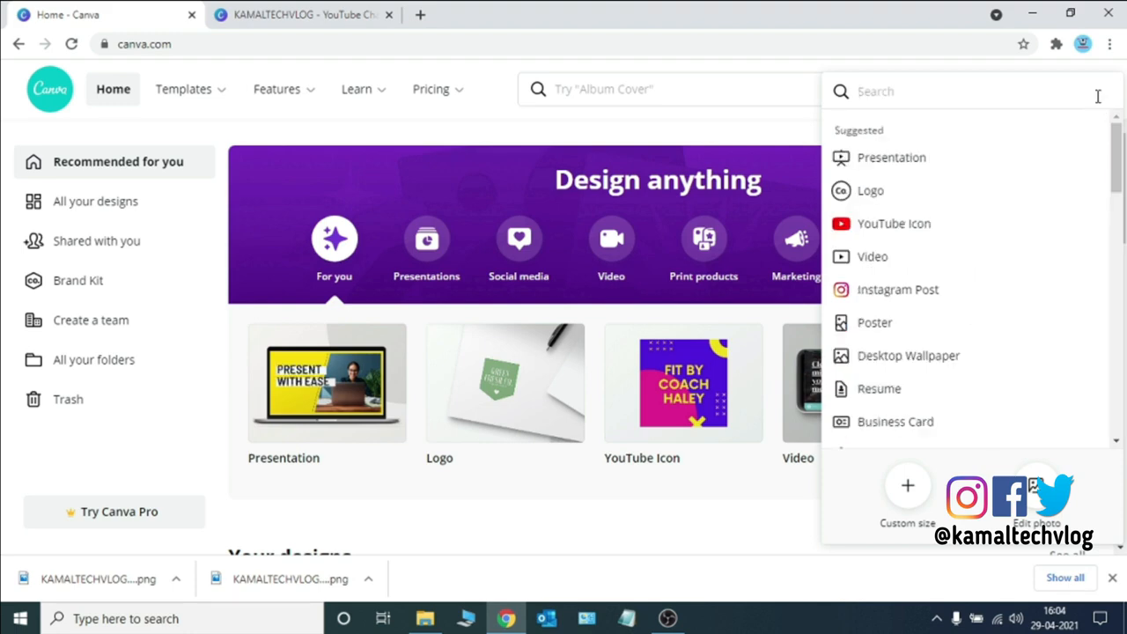
left_click(539, 531)
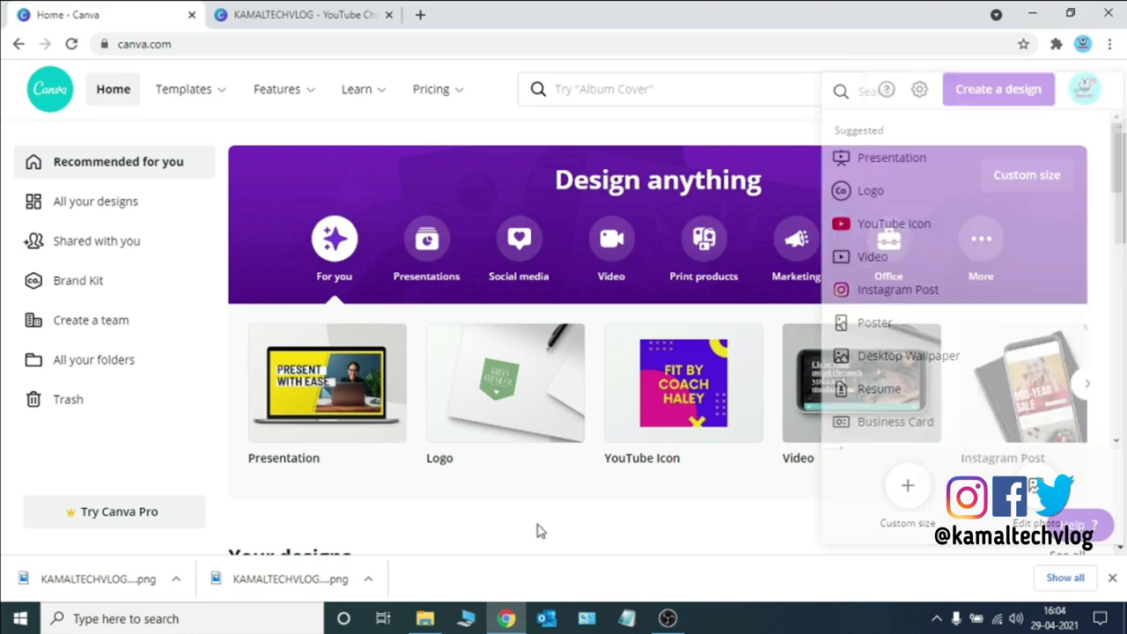